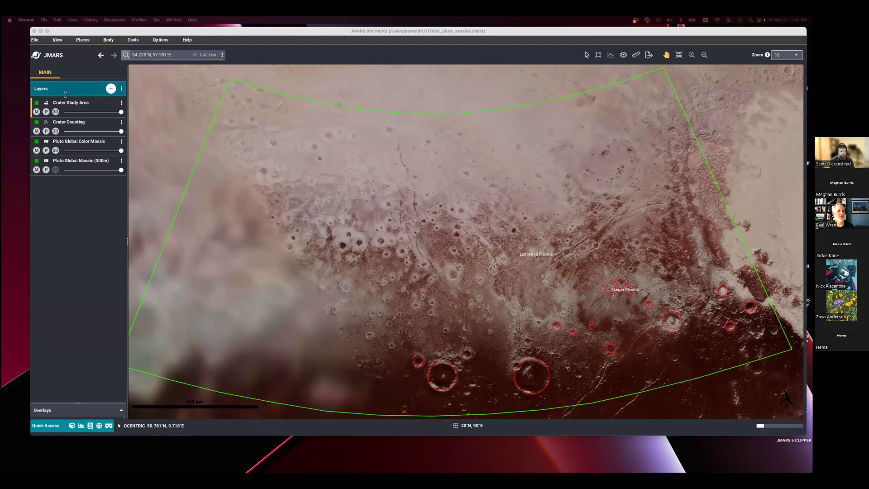
# Open the 3D view of Pluto and rotate the globe to examine the study area and crater outlines, then return to the main map
pyautogui.click(57, 40)
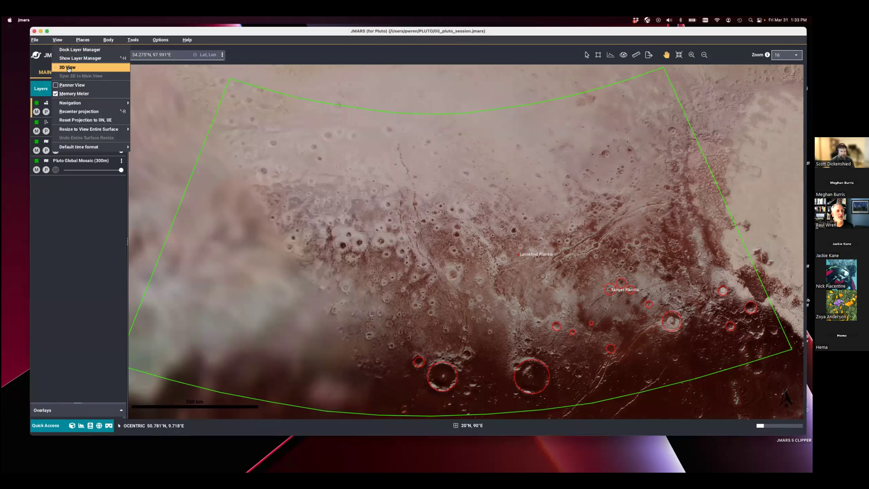
pyautogui.click(67, 67)
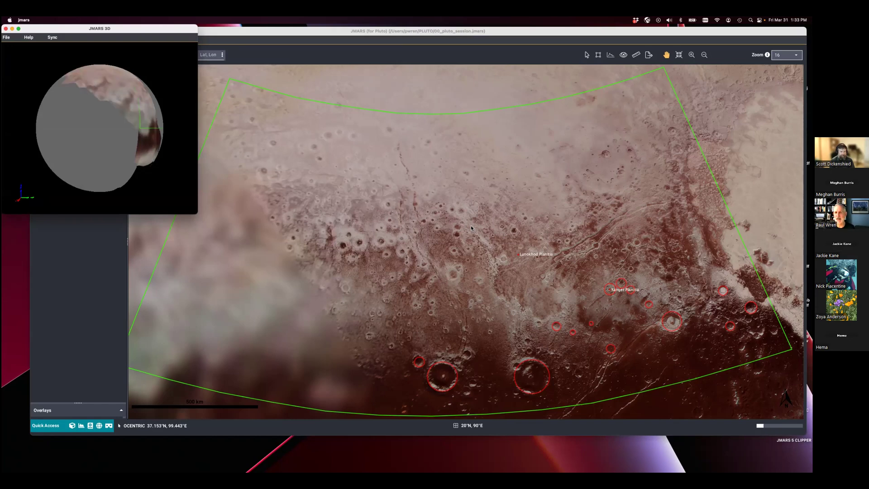
pyautogui.moveTo(129, 151); pyautogui.dragTo(104, 100)
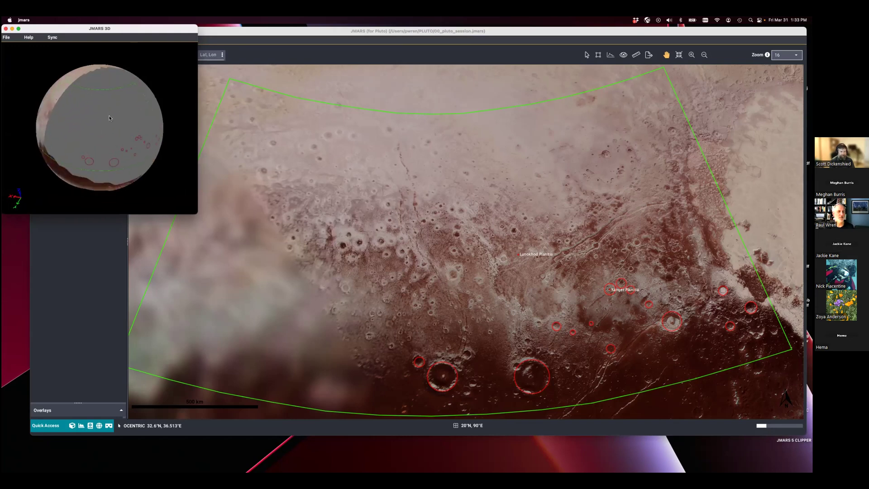
pyautogui.moveTo(120, 113)
pyautogui.mouseDown()
pyautogui.moveTo(181, 132)
pyautogui.moveTo(82, 115)
pyautogui.moveTo(76, 98)
pyautogui.moveTo(123, 123)
pyautogui.mouseUp()
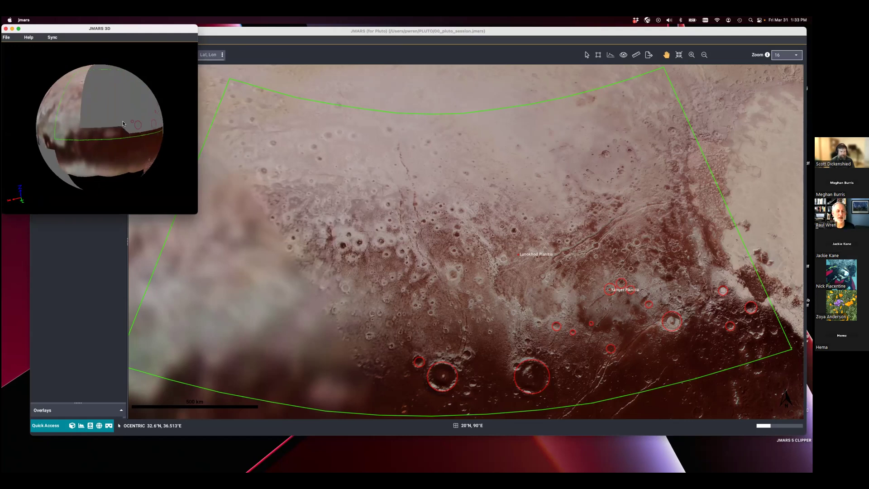
pyautogui.moveTo(122, 123); pyautogui.dragTo(112, 143)
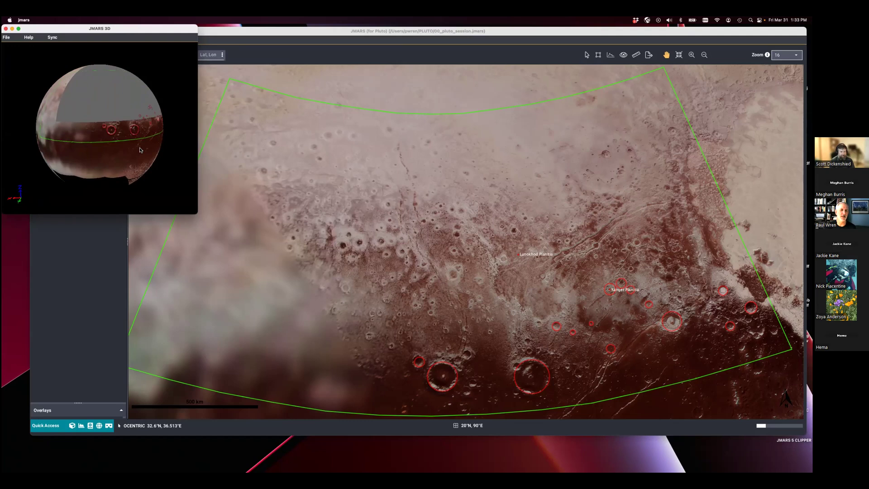
pyautogui.click(322, 33)
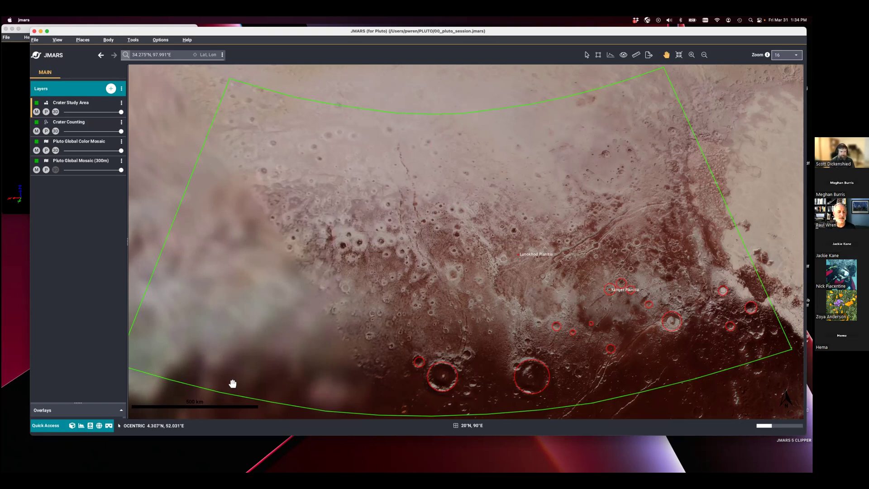
# Expand the overlays and show the Lat/Lon Grid on the main map, then hide the grid again
pyautogui.click(94, 410)
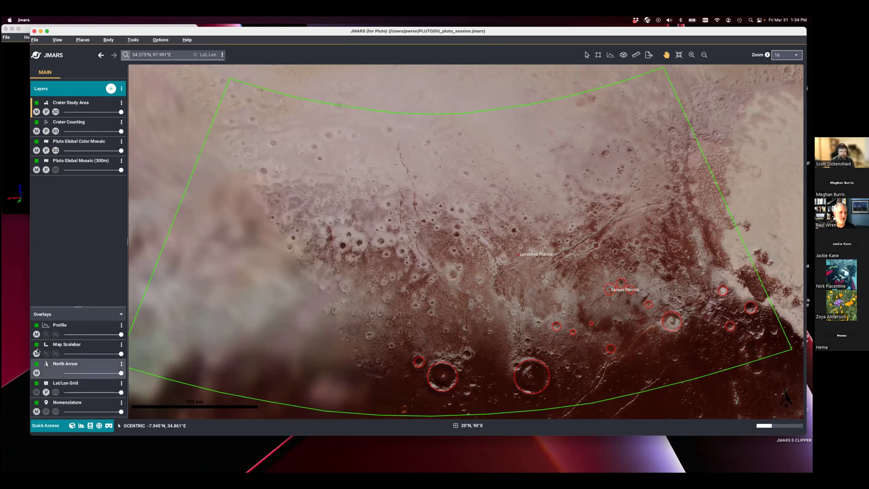
pyautogui.click(36, 392)
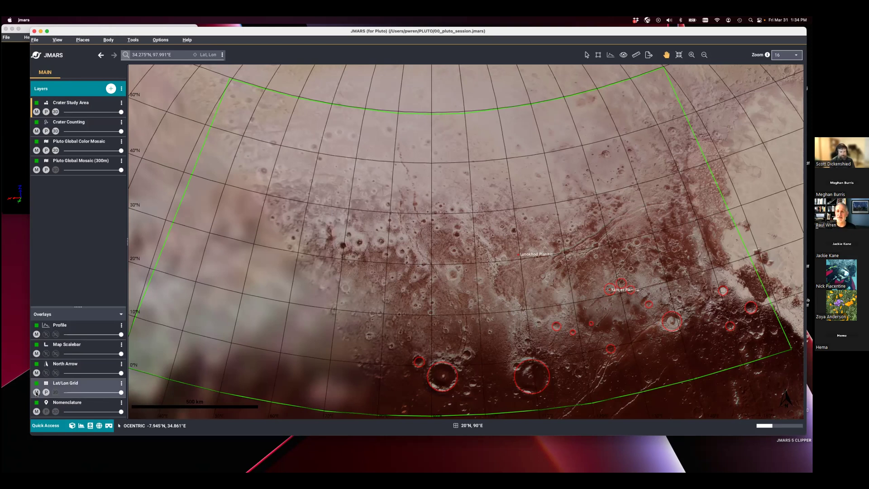
pyautogui.click(36, 392)
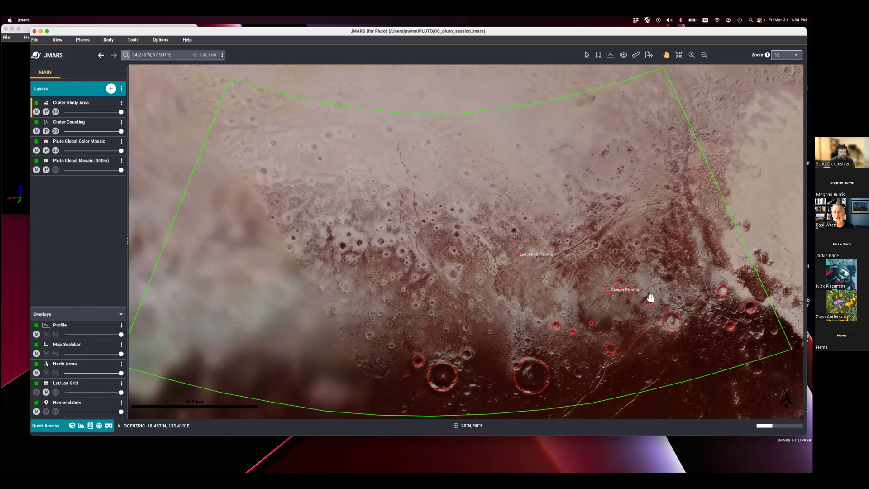
# Mark four more craters in the Crater Counting layer around the middle of the study area, sizing the circles to the rims
pyautogui.click(107, 126)
pyautogui.click(587, 54)
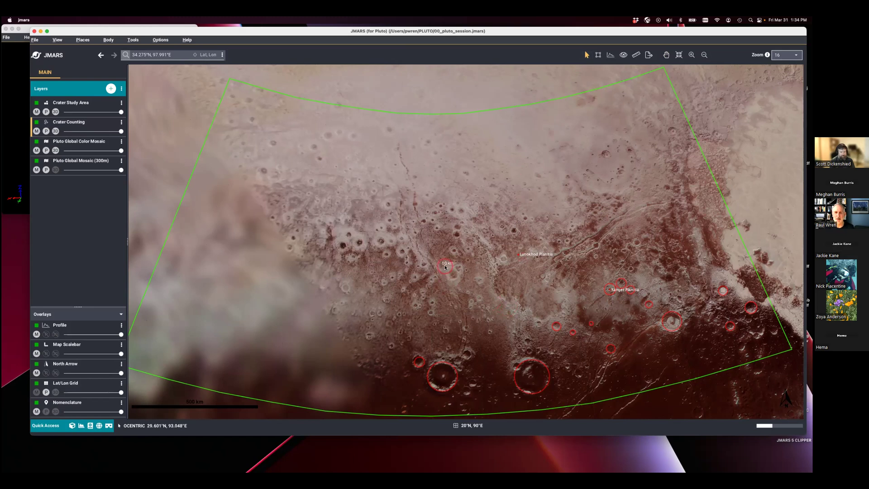
pyautogui.scroll(1, 452, 277)
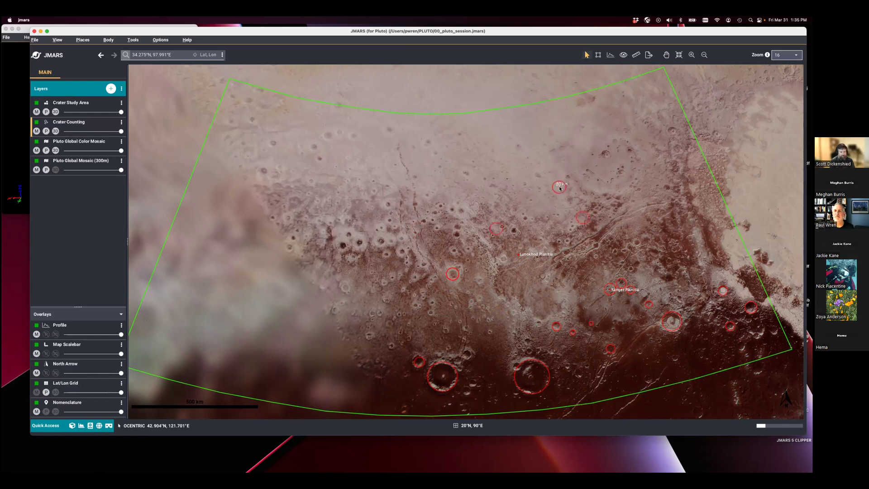
pyautogui.click(359, 244)
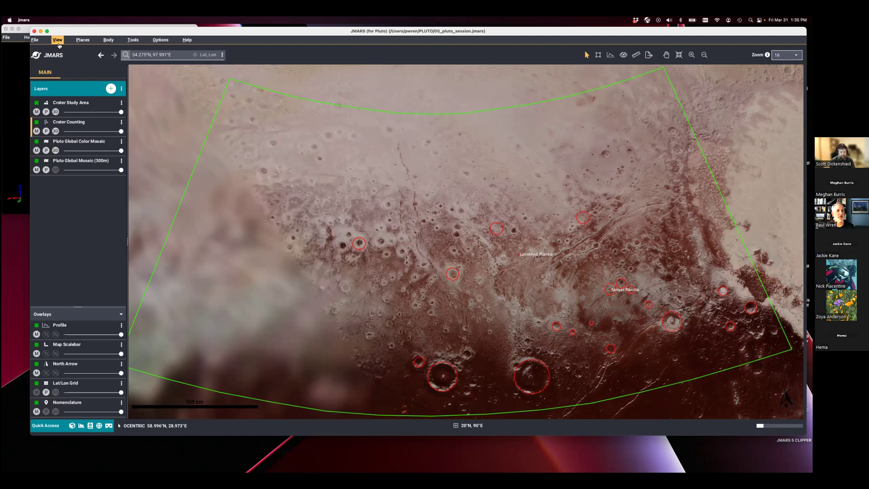
# Save the session as 00_pluto_session.jmars in the PLUTO folder and exit the program
pyautogui.click(34, 41)
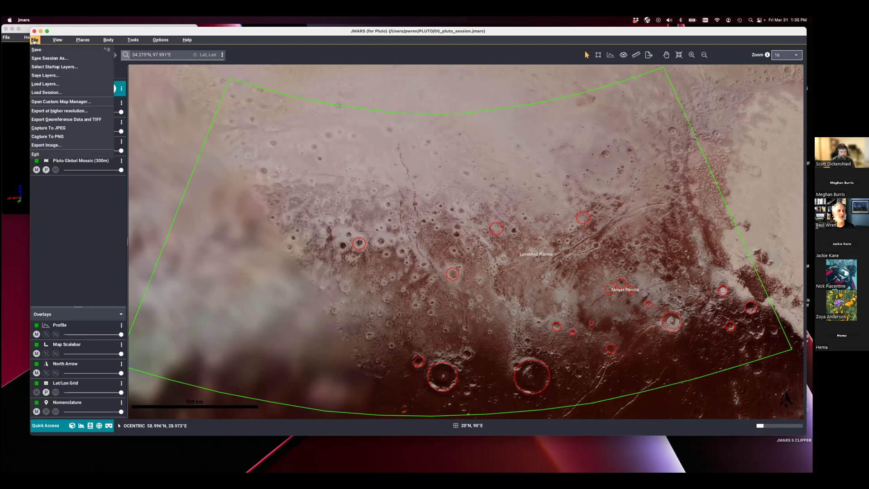
pyautogui.click(49, 59)
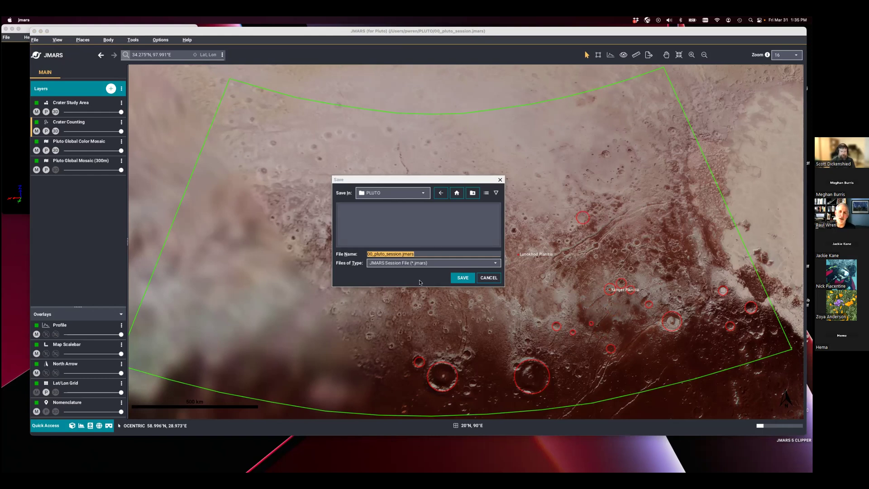
pyautogui.click(462, 278)
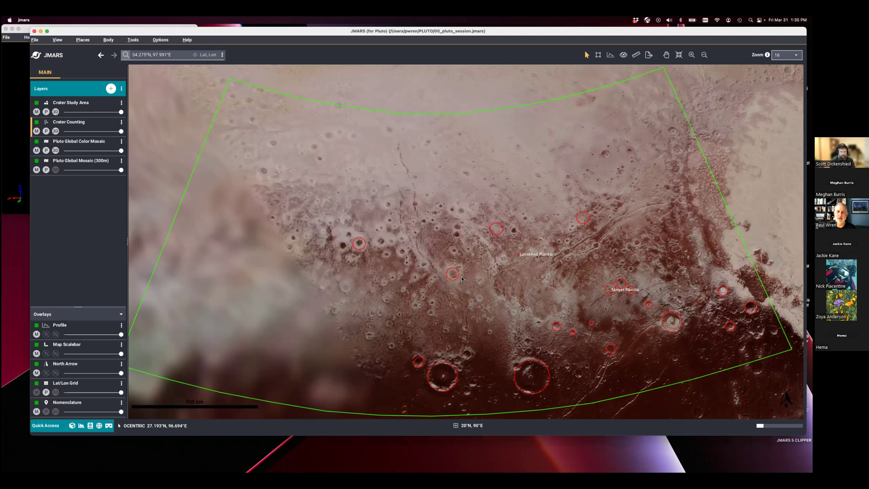
pyautogui.click(35, 40)
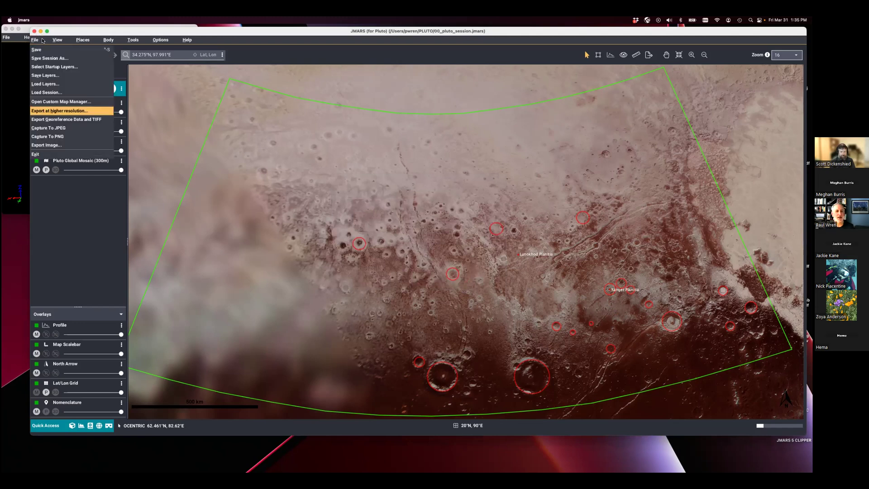
pyautogui.click(50, 136)
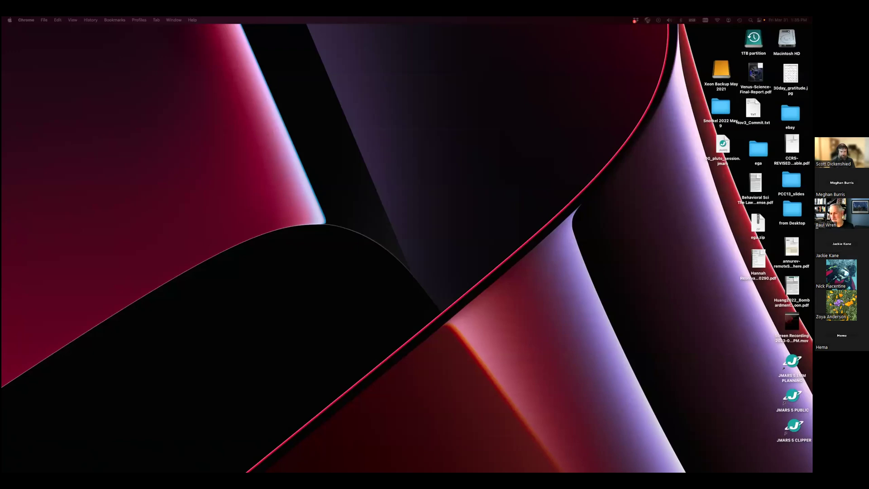
# Launch JMARS 5 PUBLIC and sign in for the celestial body Pluto with the account password
pyautogui.doubleClick(792, 396)
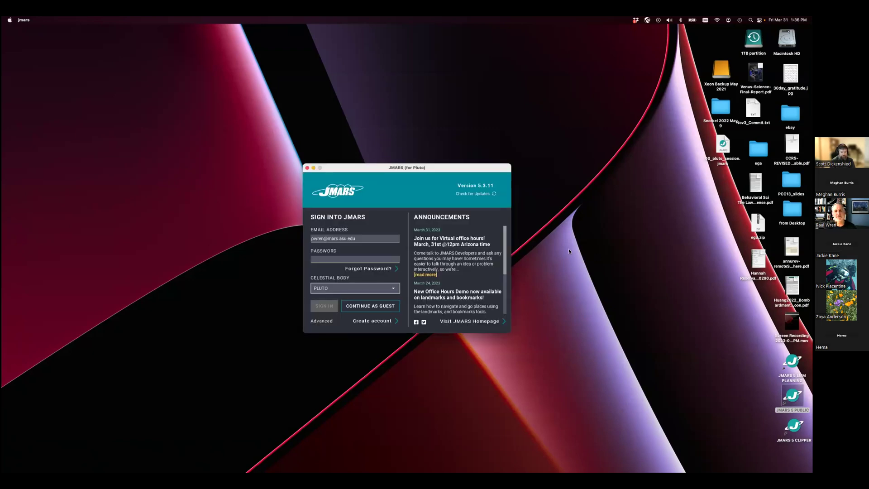
pyautogui.write('******')
pyautogui.press('Return')
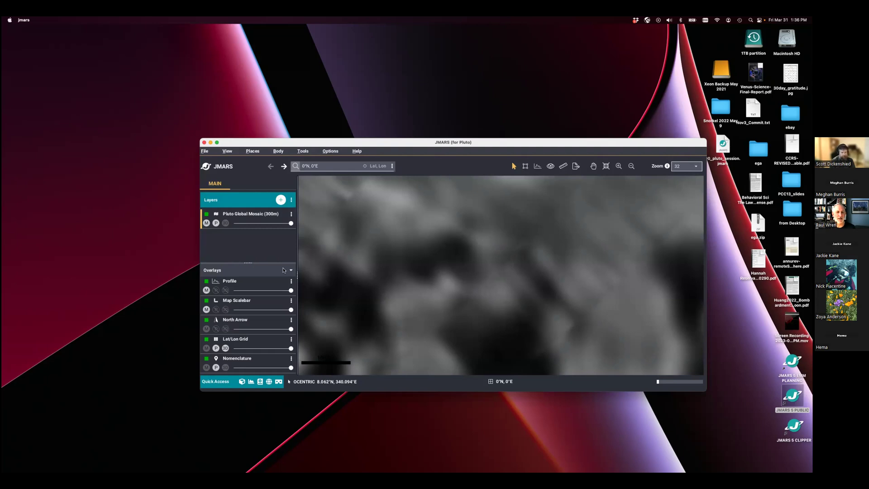
# Collapse the overlays and load the session file 00_pluto_session.jmars from the PLUTO folder
pyautogui.click(291, 271)
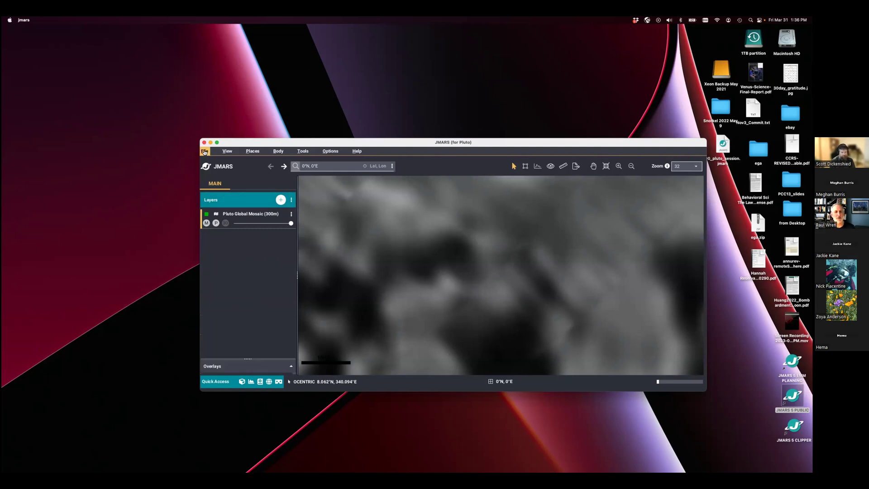
pyautogui.click(205, 152)
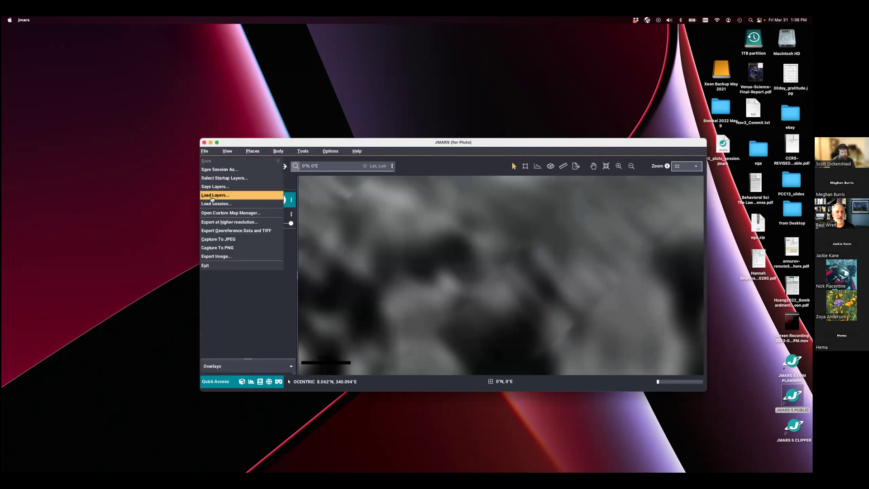
pyautogui.click(215, 203)
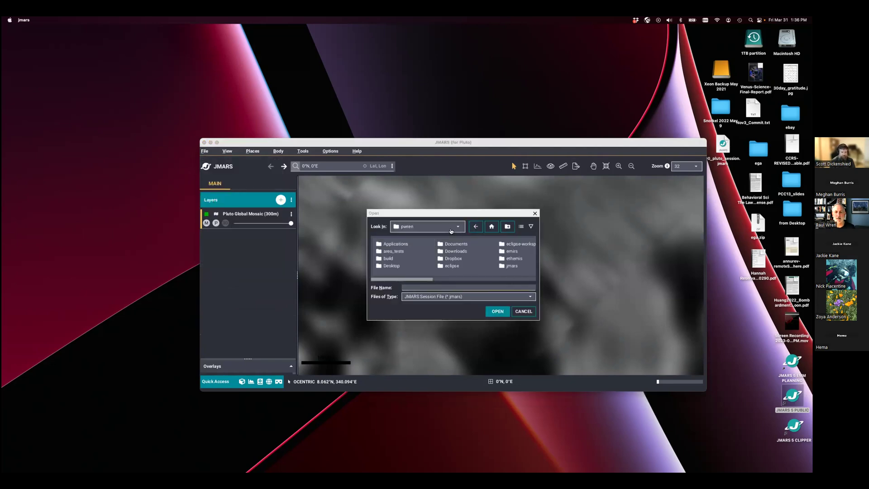
pyautogui.click(523, 280)
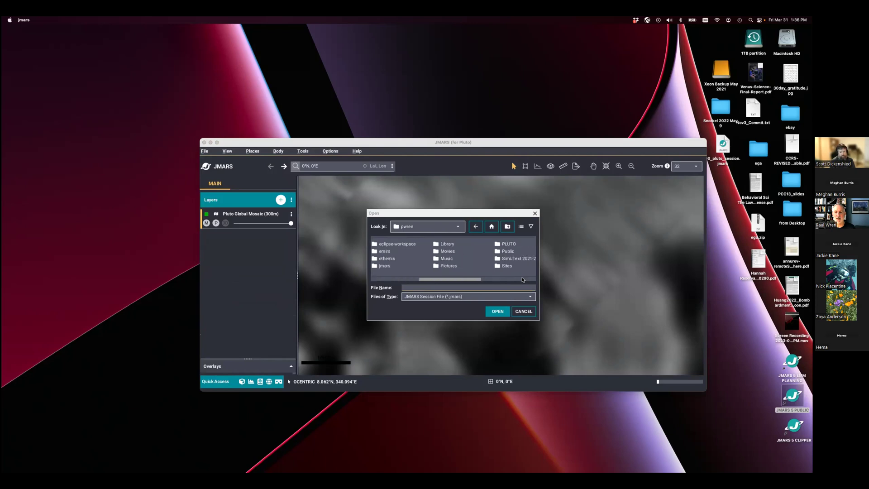
pyautogui.doubleClick(501, 244)
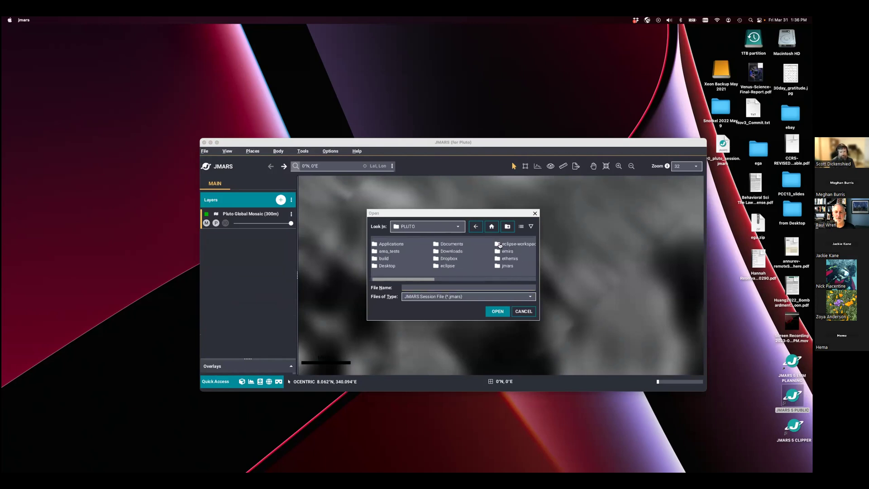
pyautogui.click(404, 245)
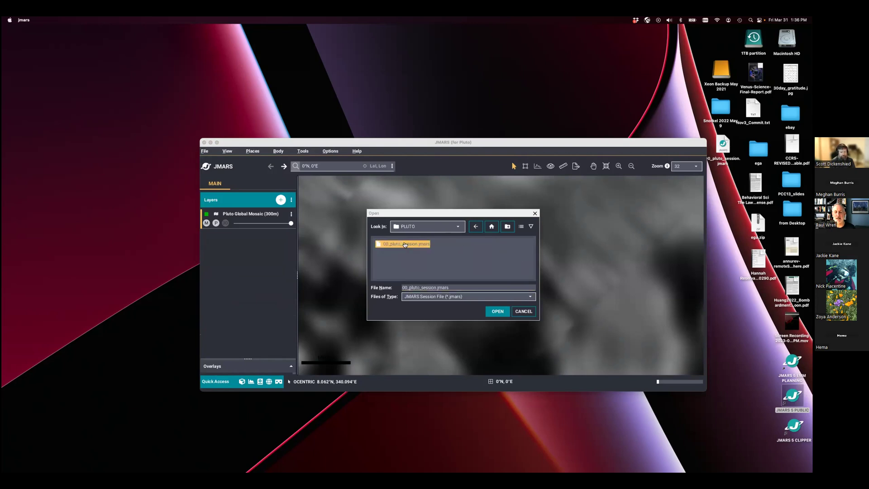
pyautogui.click(497, 313)
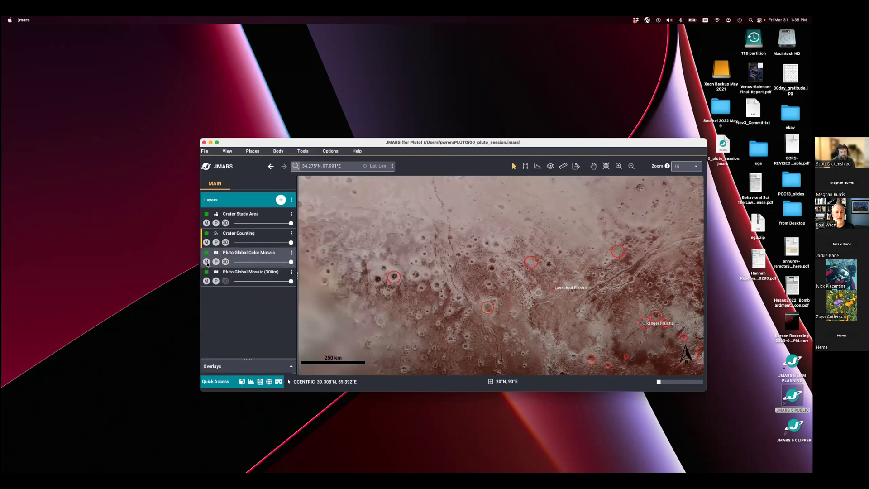
# Hide the Pluto Global Color Mosaic on the main map to view the grayscale mosaic beneath, and show it again
pyautogui.click(206, 262)
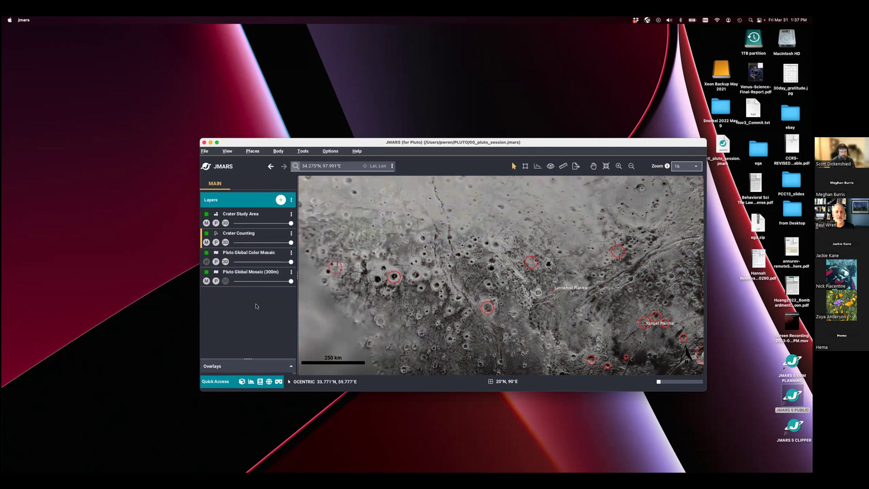
pyautogui.click(206, 262)
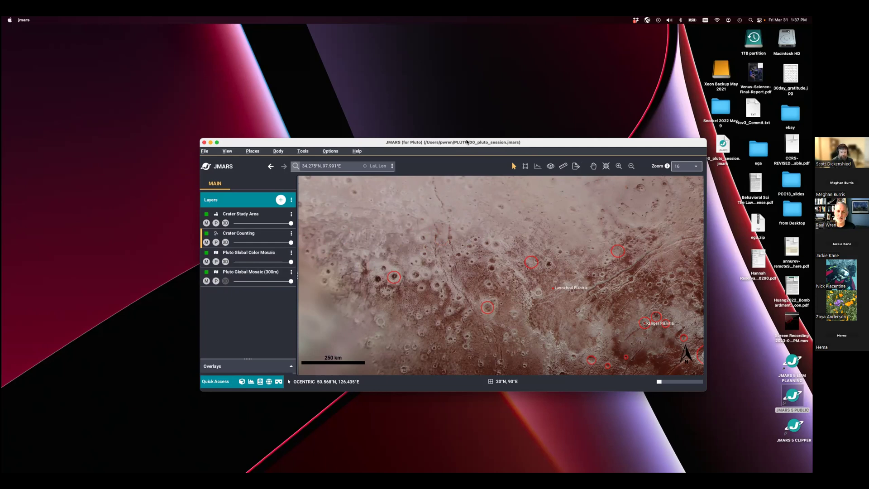
# Enlarge the JMARS window, shift the map to show more of the study area's eastern side, and select the Crater Study Area layer
pyautogui.moveTo(467, 142); pyautogui.dragTo(382, 65)
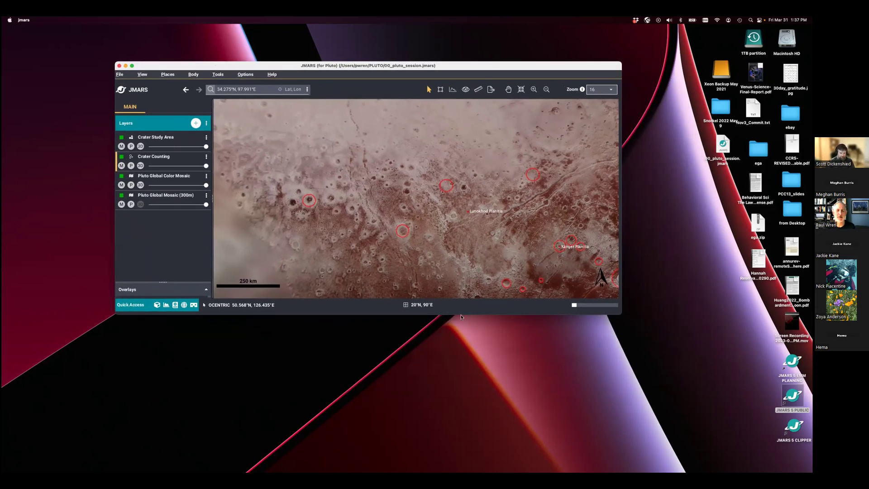
pyautogui.moveTo(608, 312); pyautogui.dragTo(773, 464)
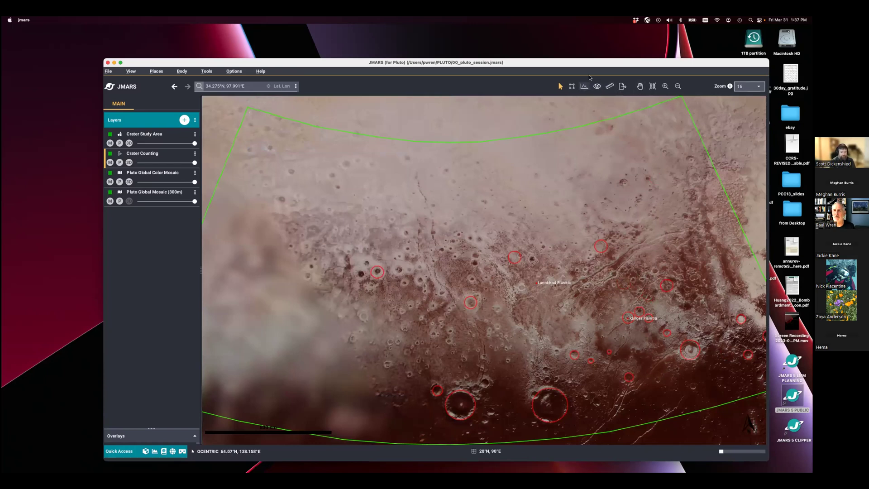
pyautogui.click(639, 86)
pyautogui.moveTo(659, 247); pyautogui.dragTo(637, 242)
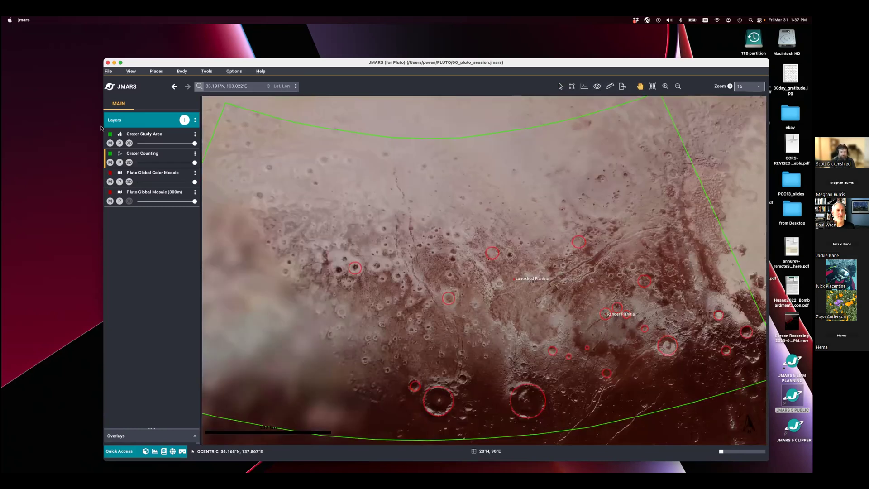
pyautogui.click(166, 137)
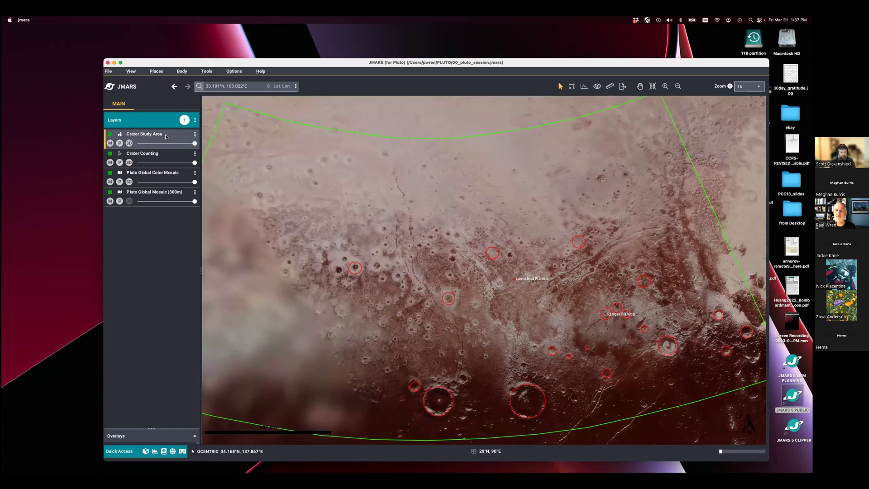
# Reposition the 00_pluto_session.jmars file on the desktop and check which applications it can be opened with
pyautogui.moveTo(587, 64); pyautogui.dragTo(528, 69)
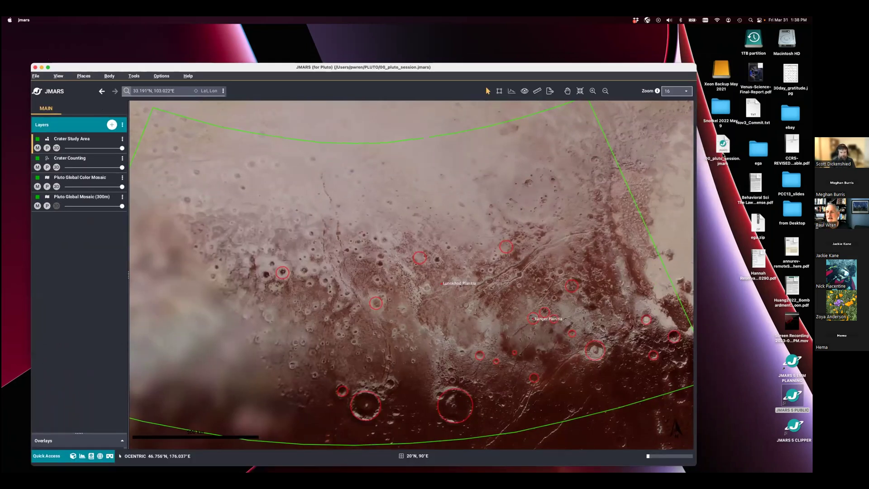
pyautogui.moveTo(723, 155); pyautogui.dragTo(726, 278)
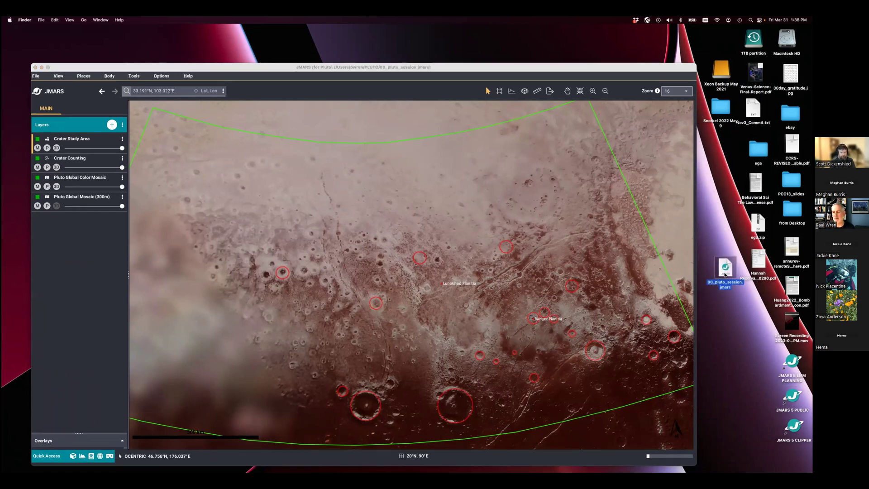
pyautogui.rightClick(725, 270)
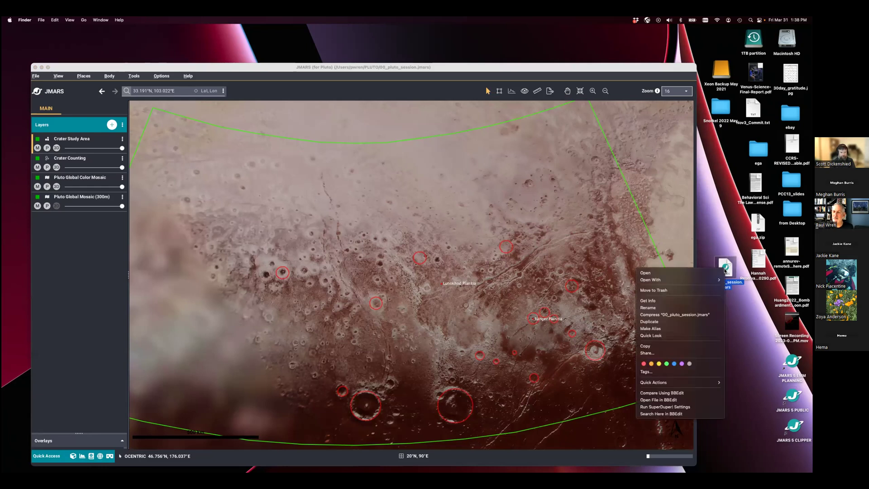
pyautogui.moveTo(719, 280)
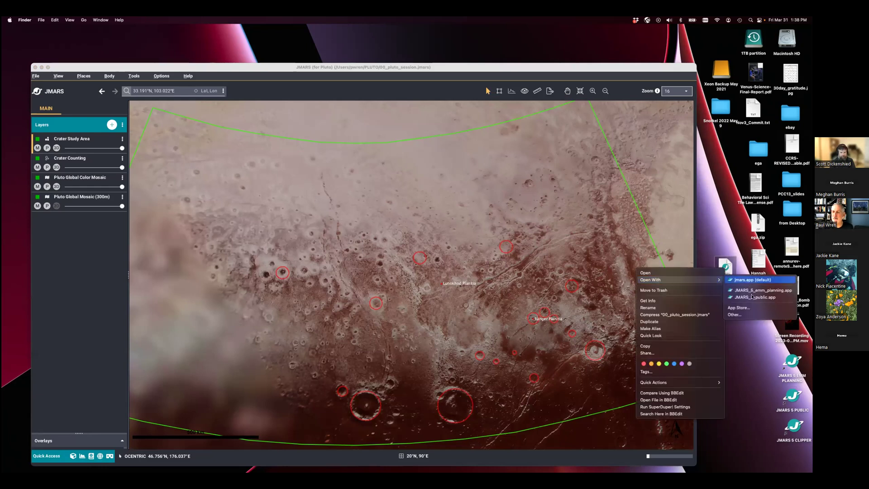
pyautogui.click(763, 297)
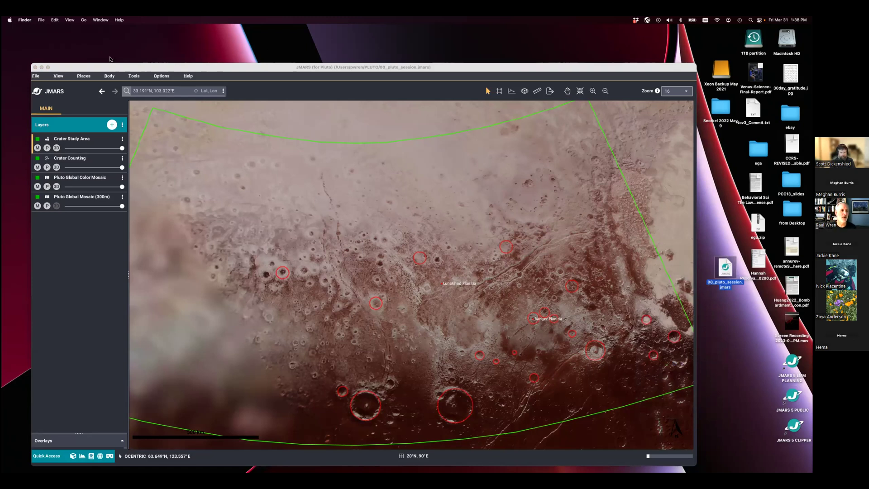
pyautogui.click(36, 77)
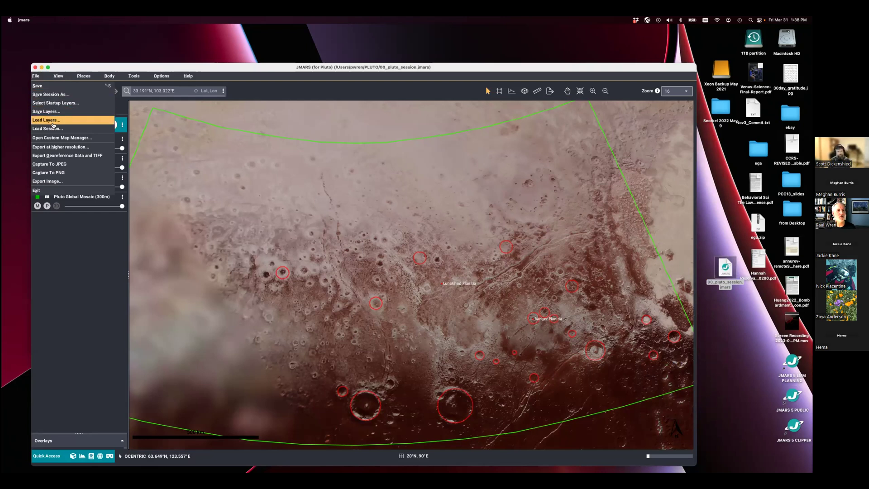
pyautogui.click(164, 67)
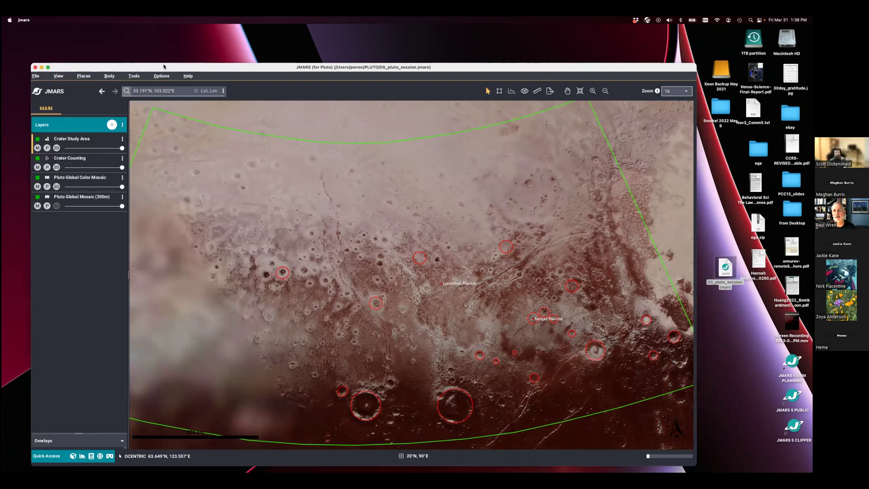
pyautogui.moveTo(185, 62); pyautogui.dragTo(256, 55)
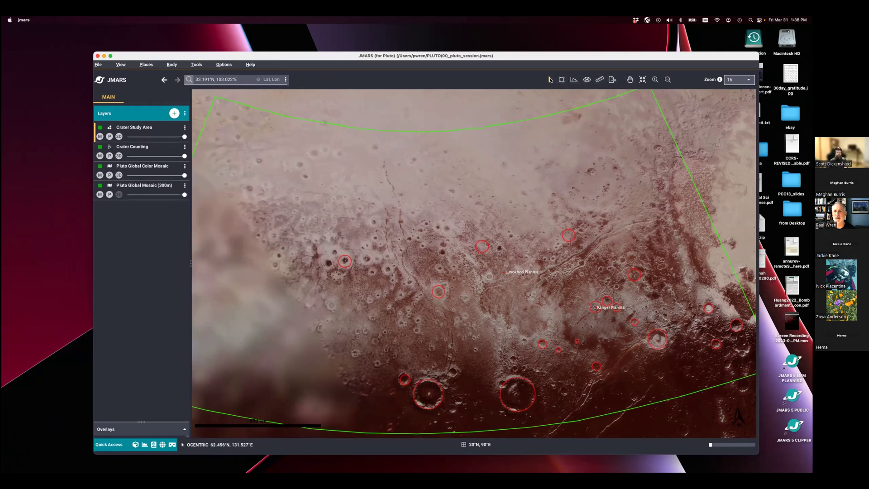
# Look over the shape types that can be drawn on the Crater Study Area layer
pyautogui.rightClick(559, 135)
pyautogui.moveTo(586, 175)
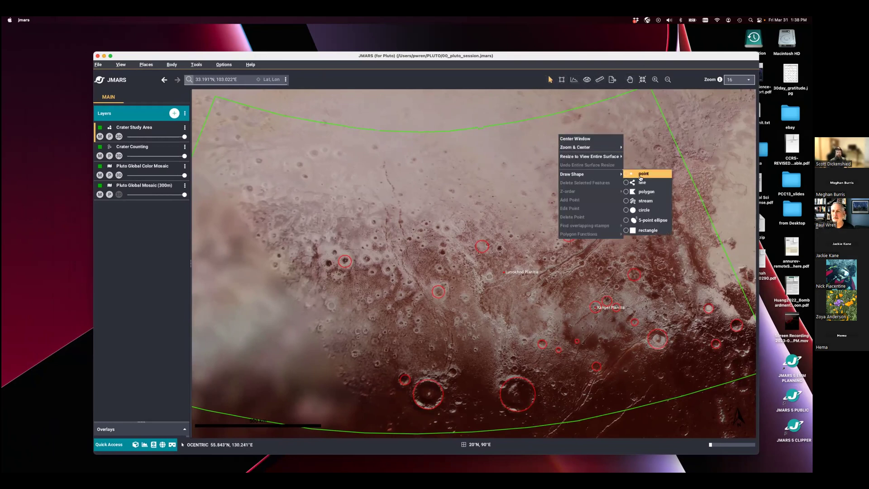
pyautogui.click(638, 209)
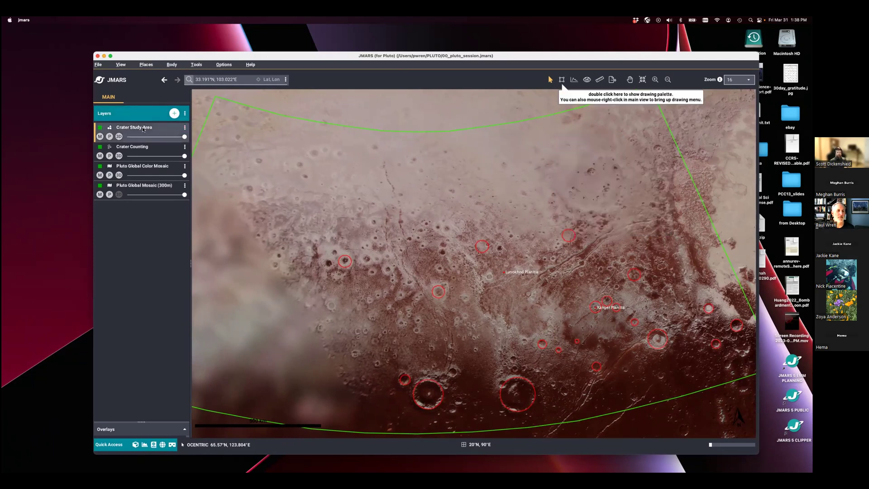
# Add four 50 km crater circles across the central and western part of the study area in the Crater Counting layer
pyautogui.click(144, 148)
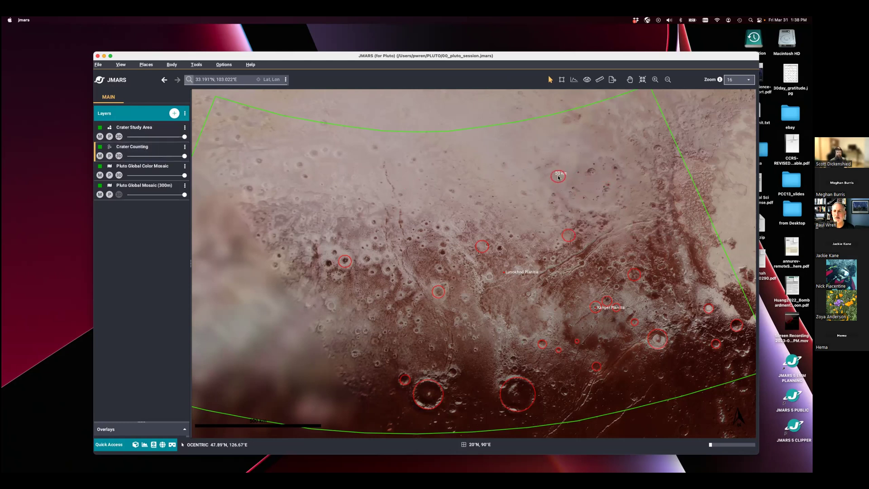
pyautogui.click(457, 231)
pyautogui.click(407, 253)
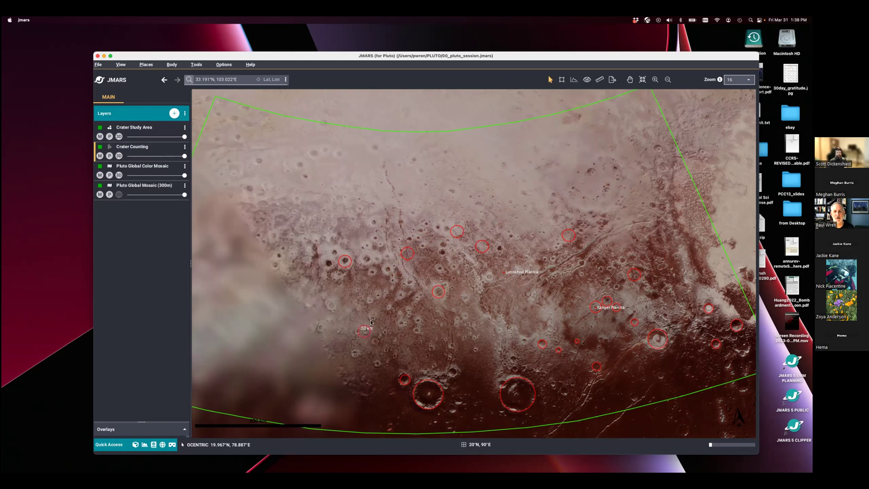
pyautogui.click(353, 352)
pyautogui.click(333, 305)
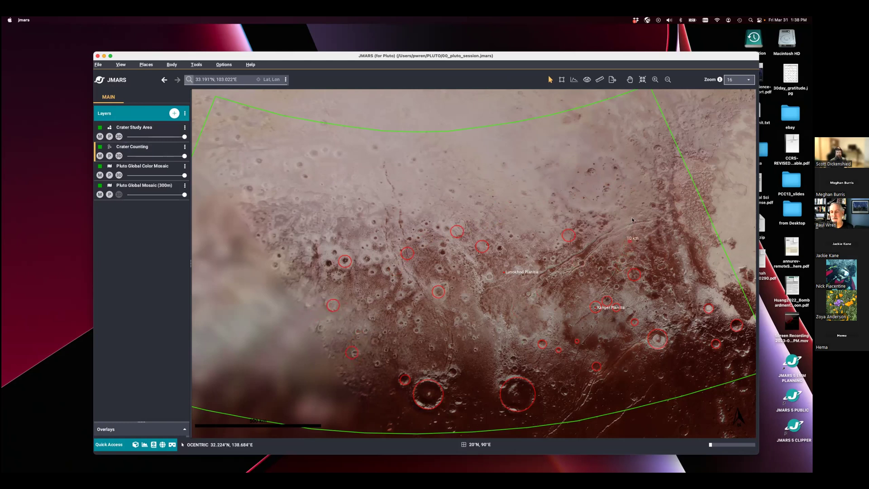
# Enlarge the crater circle to about 230 km, mark the large crater in the northeast, and select the Pluto Global Color Mosaic layer
pyautogui.scroll(10, 591, 187)
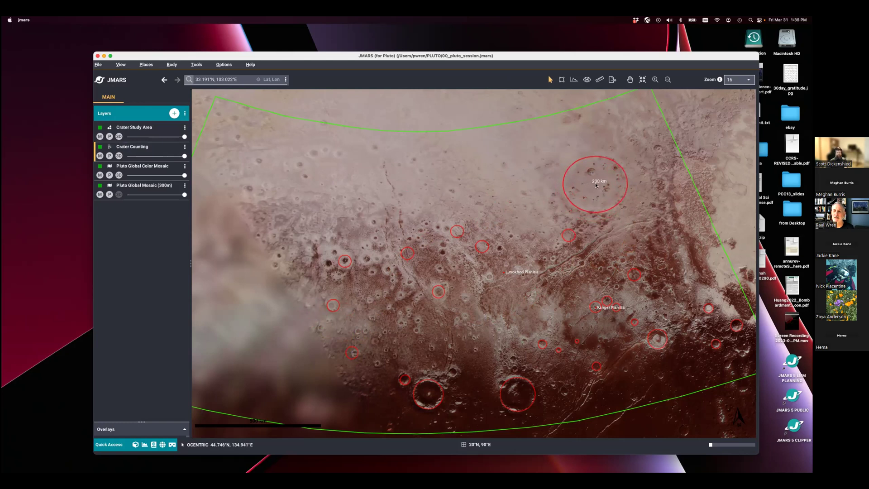
pyautogui.click(595, 185)
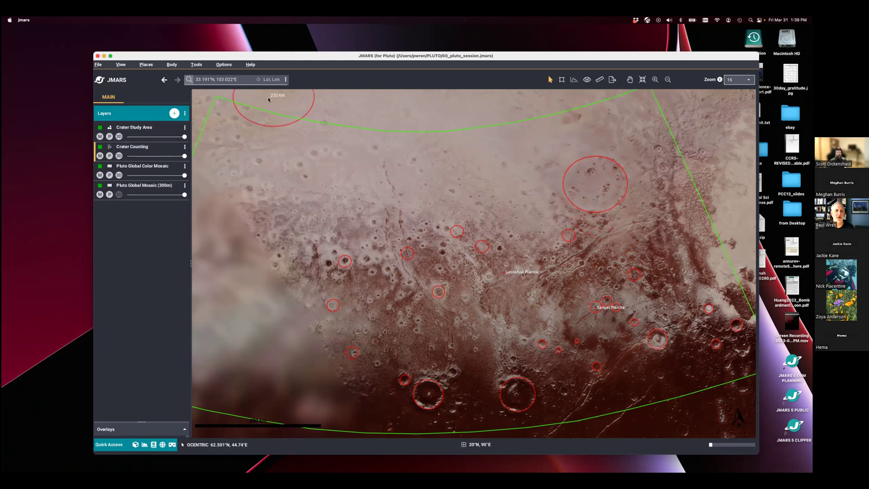
pyautogui.click(138, 177)
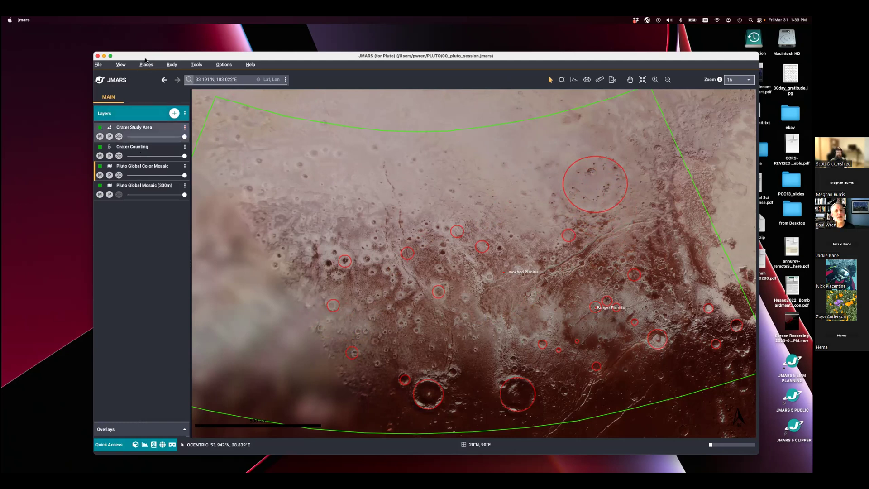
# Save only the Crater Counting layer as a JMARS layer file named pluto_crate in the PLUTO folder
pyautogui.click(99, 65)
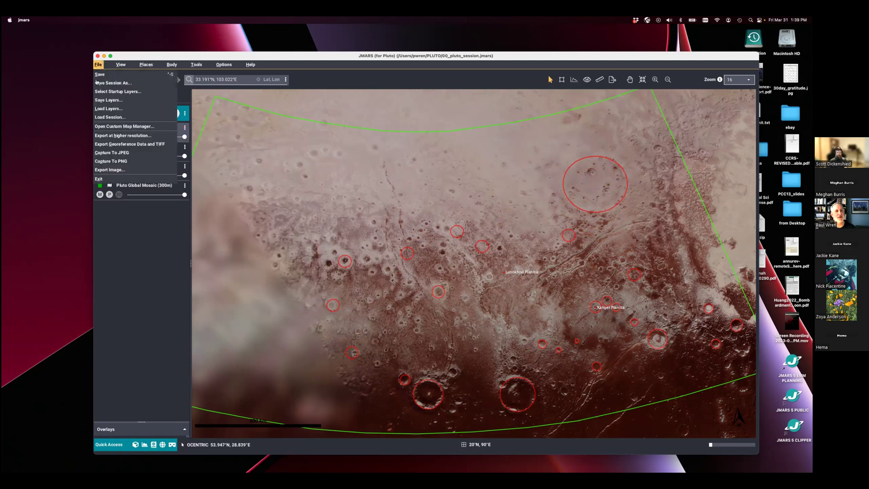
pyautogui.click(108, 91)
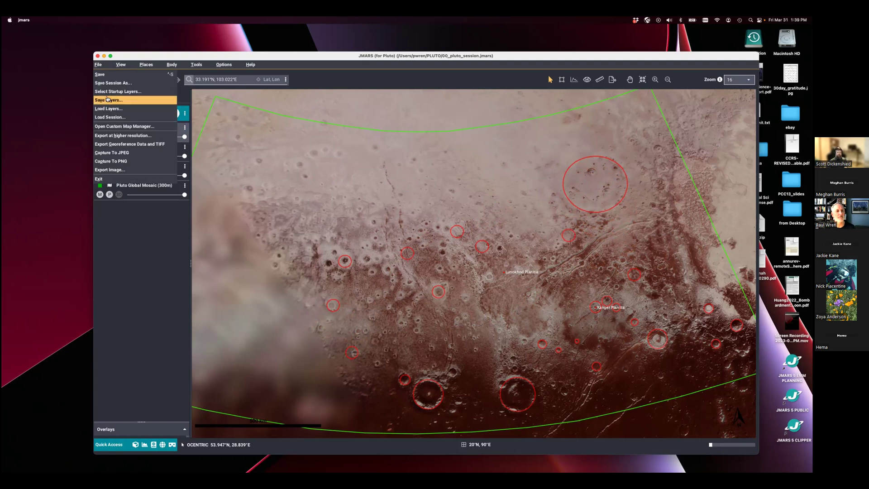
pyautogui.moveTo(111, 30); pyautogui.dragTo(357, 128)
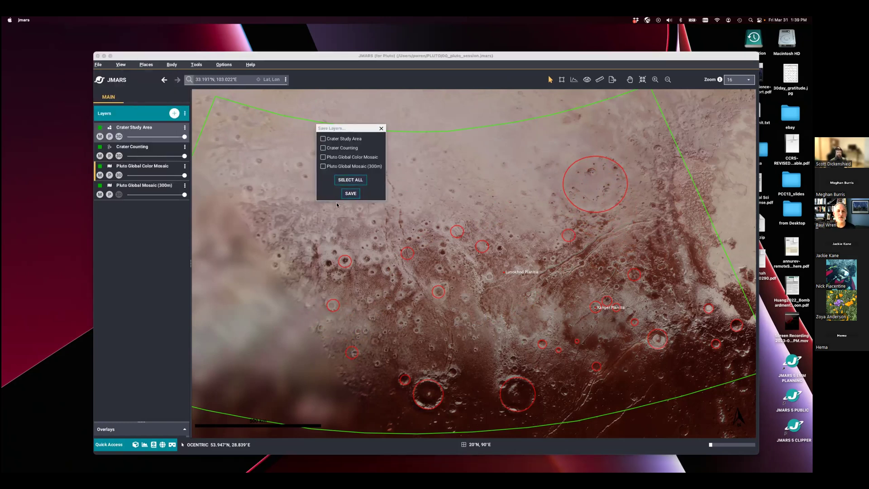
pyautogui.click(324, 148)
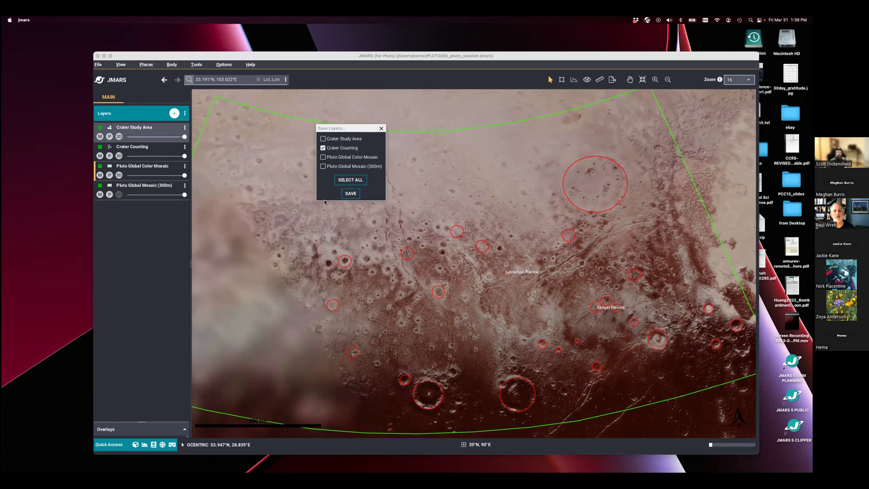
pyautogui.click(350, 194)
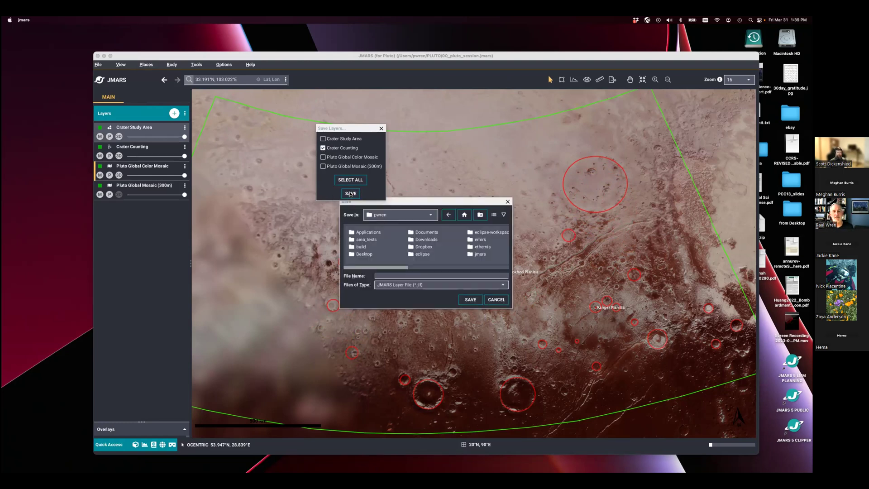
pyautogui.hscroll(3, 473, 264)
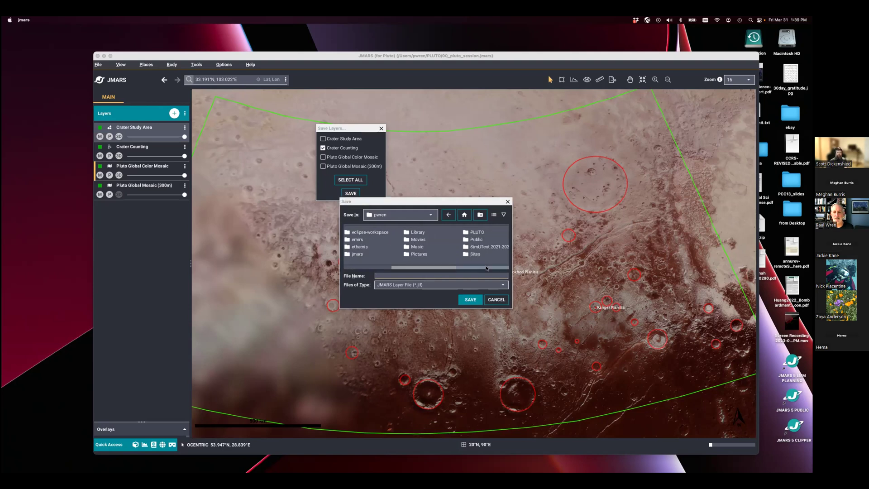
pyautogui.doubleClick(475, 235)
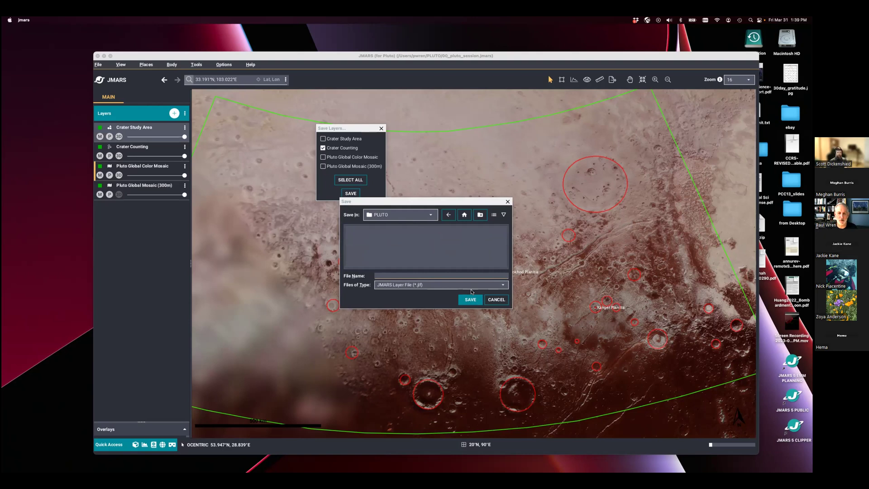
pyautogui.write('pluto_crate')
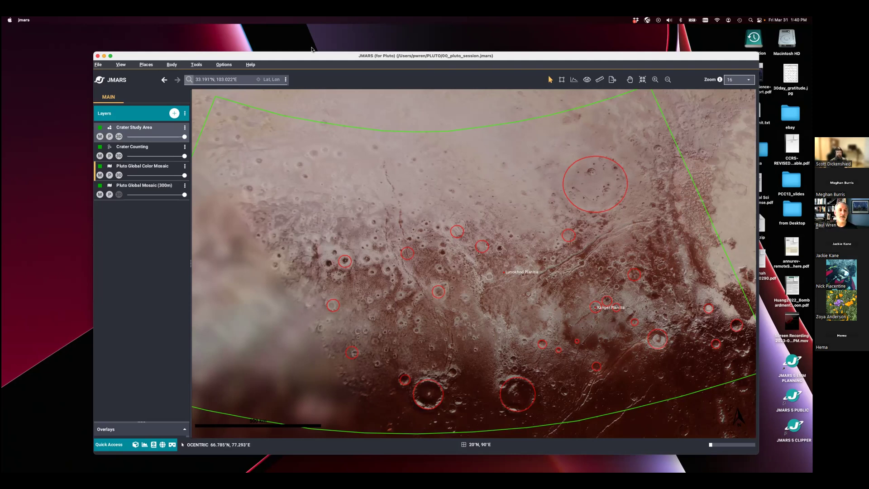
# Mark the Crater Study Area and Crater Counting layers for saving together, and dismiss the layer selection without saving
pyautogui.click(117, 65)
pyautogui.click(98, 64)
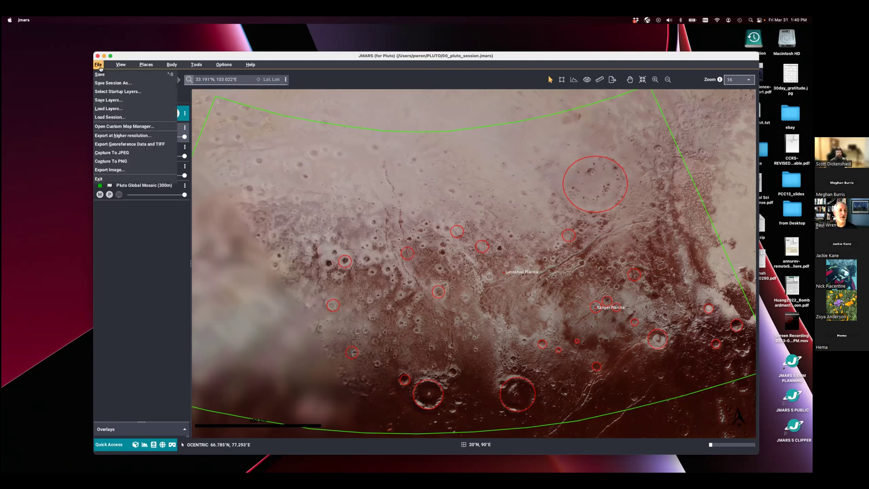
pyautogui.click(122, 100)
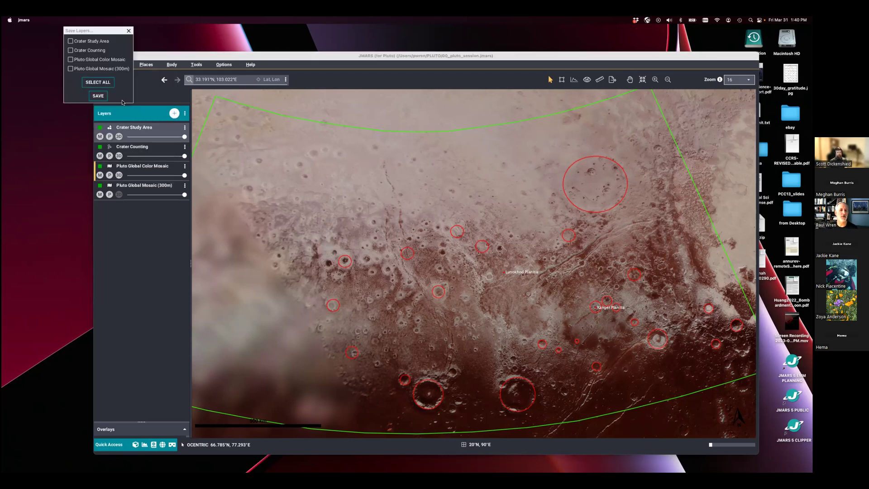
pyautogui.moveTo(117, 33); pyautogui.dragTo(444, 137)
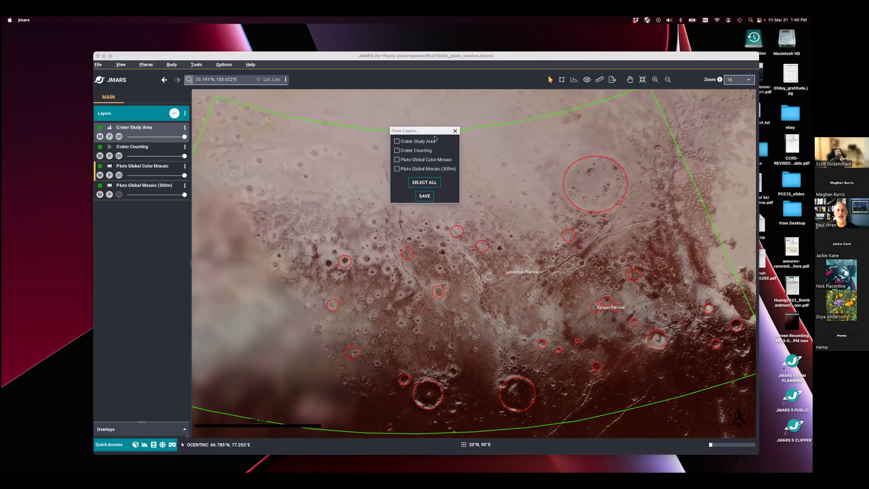
pyautogui.click(394, 152)
pyautogui.click(397, 141)
pyautogui.click(397, 160)
pyautogui.click(397, 159)
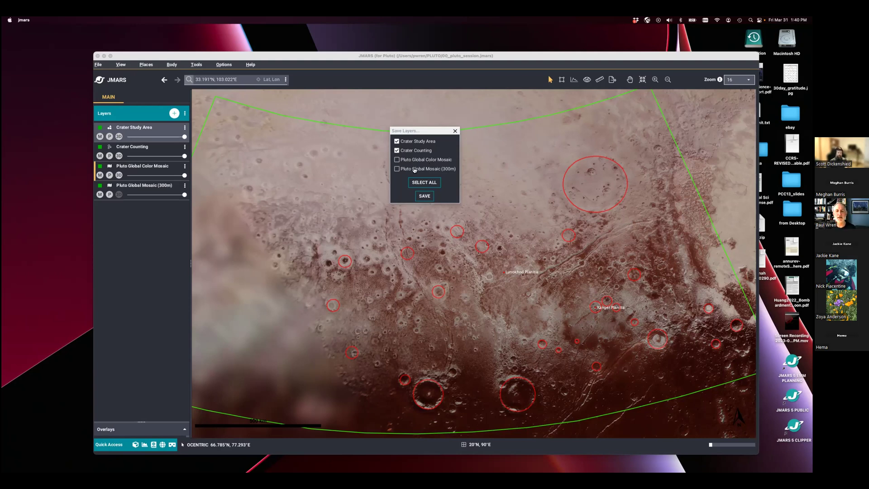
pyautogui.click(455, 132)
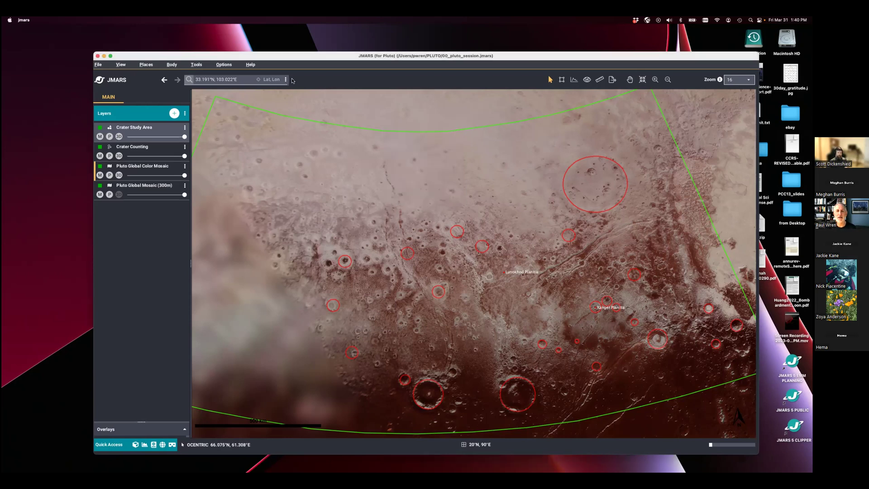
# Switch the celestial body from Pluto to Mars
pyautogui.click(172, 65)
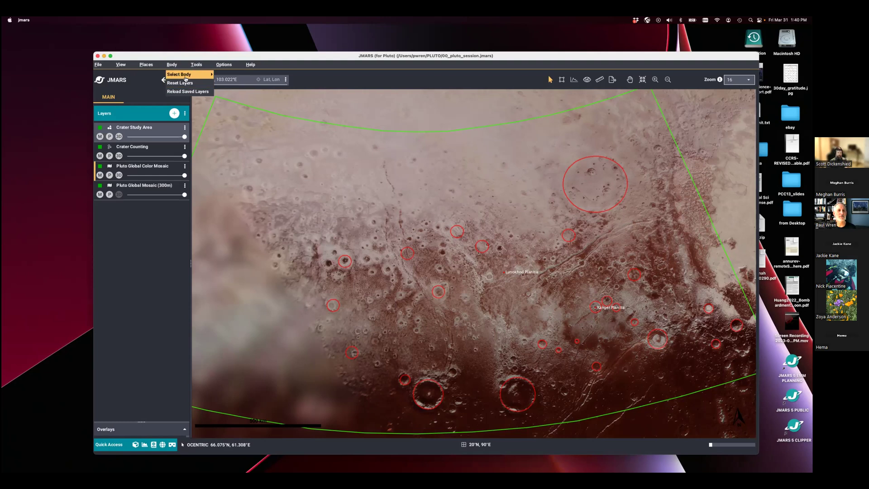
pyautogui.moveTo(190, 74)
pyautogui.click(240, 108)
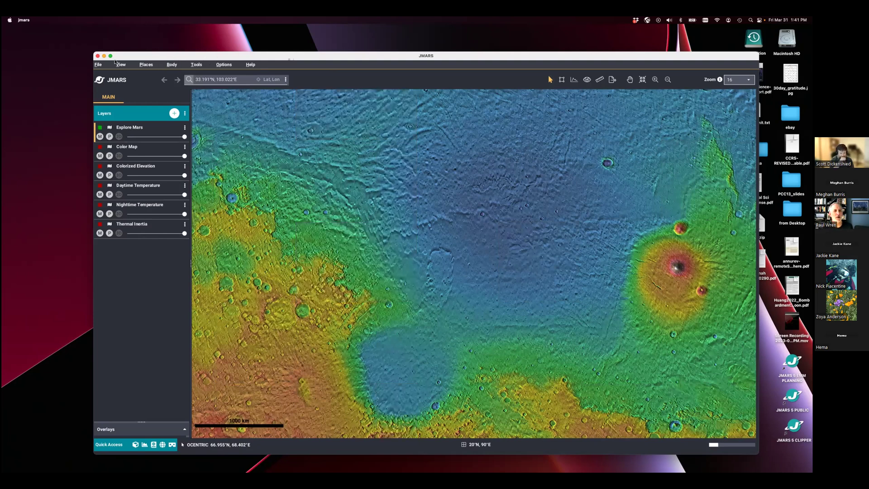
# Load the session file 00_pluto_session.jmars from the PLUTO folder and accept switching the body to Pluto
pyautogui.click(98, 64)
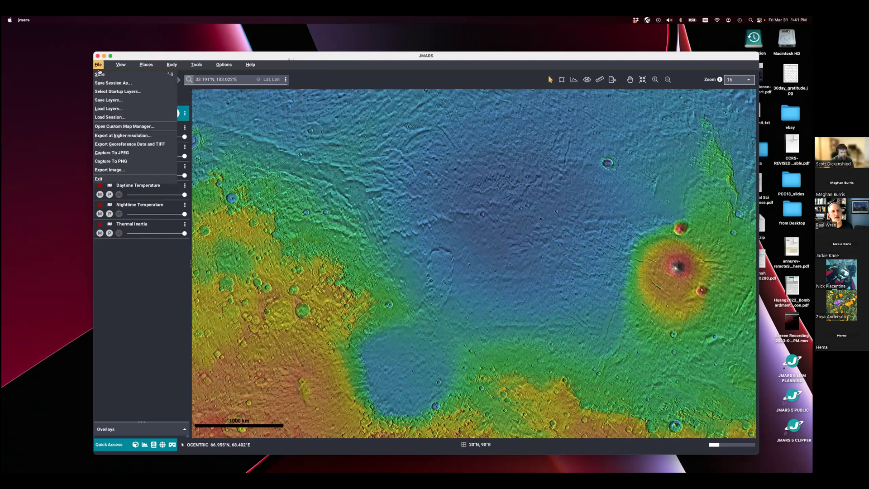
pyautogui.click(110, 116)
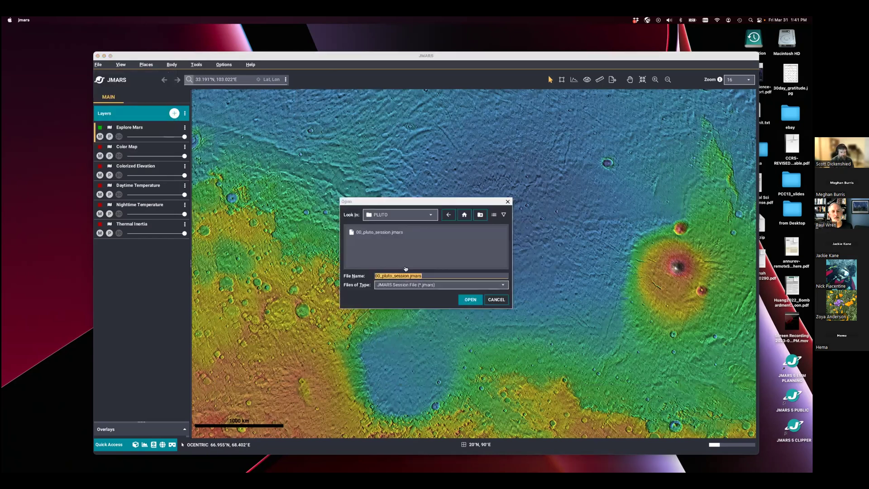
pyautogui.click(376, 233)
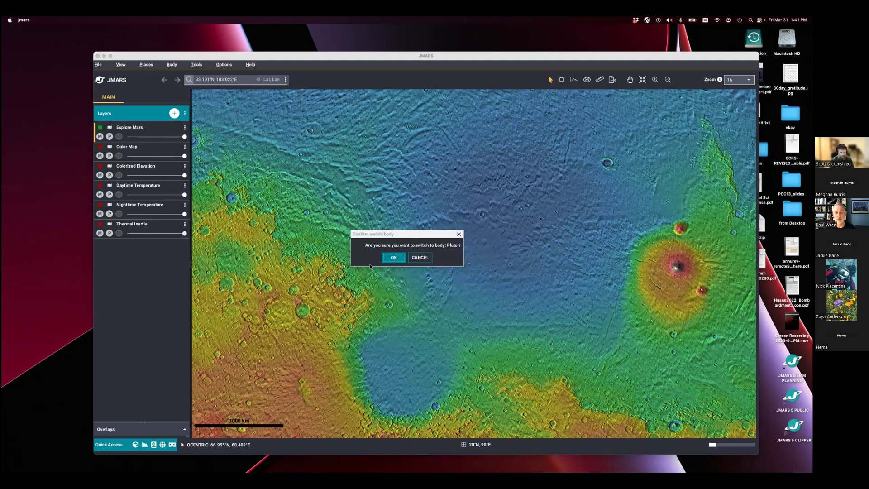
pyautogui.click(392, 257)
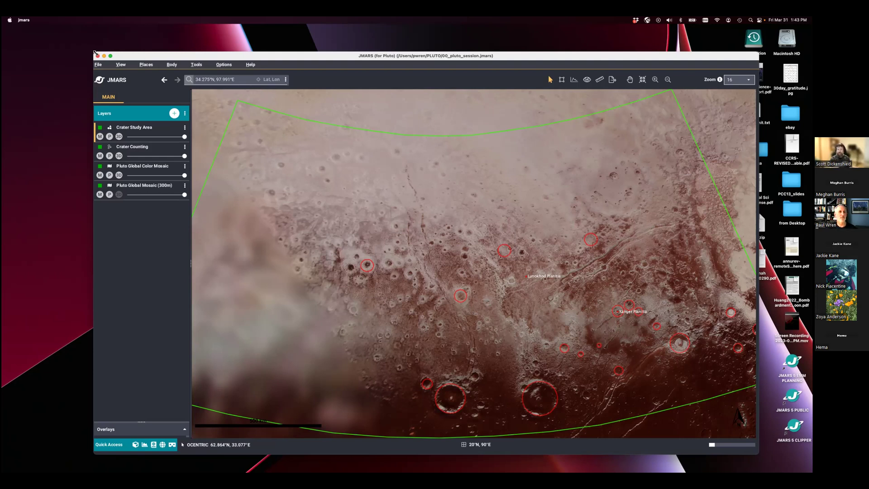
# Load the Crater Counting layer from the layer file pluto_craters.jlf in the PLUTO folder into the current session
pyautogui.click(98, 66)
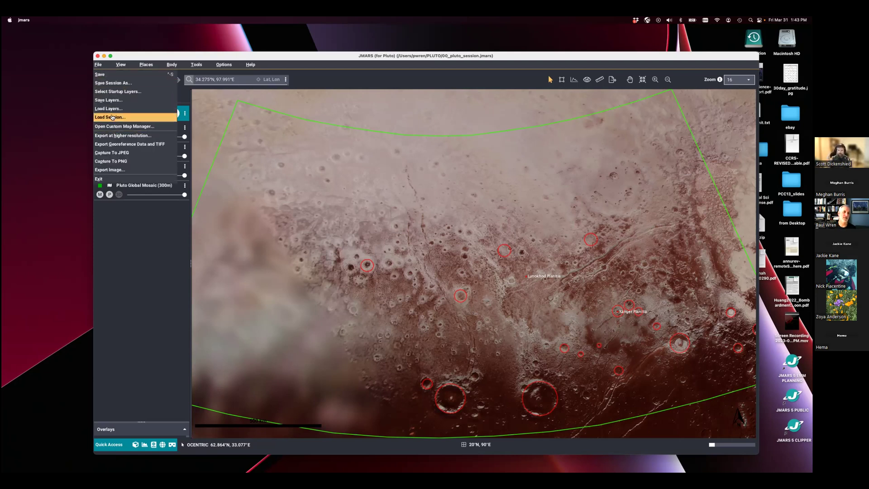
pyautogui.click(117, 110)
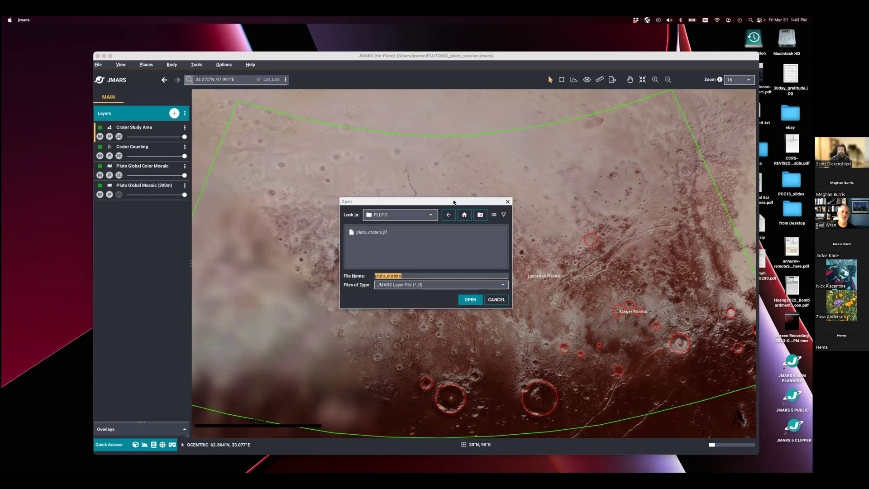
pyautogui.click(381, 232)
pyautogui.click(470, 299)
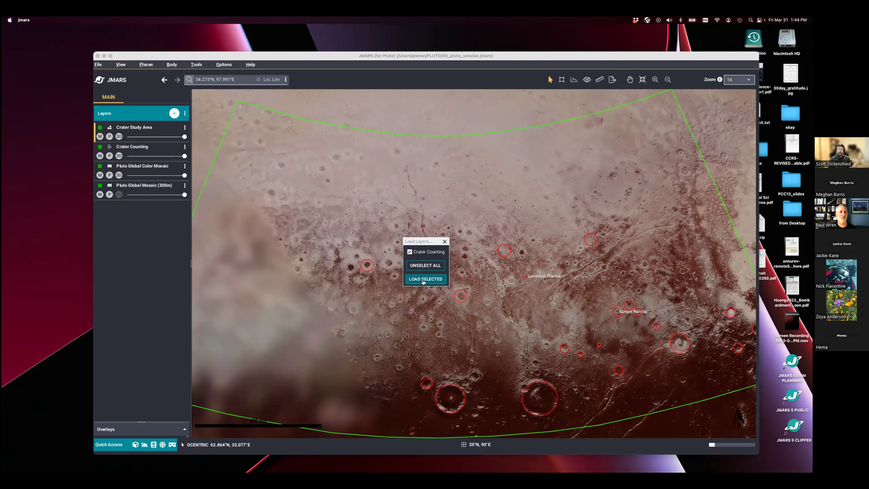
pyautogui.click(426, 280)
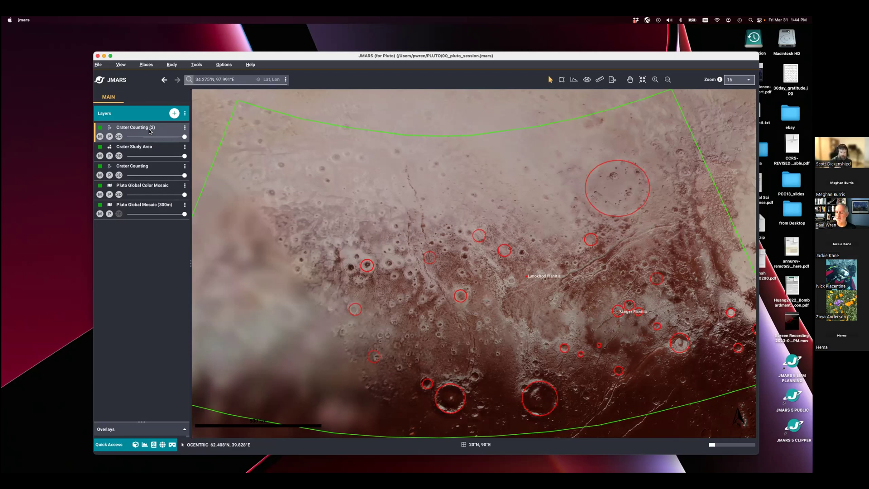
# Expand the overlays list, turn on the Lat/Lon Grid in the main view, and shift the JMARS window slightly aside
pyautogui.moveTo(534, 475)
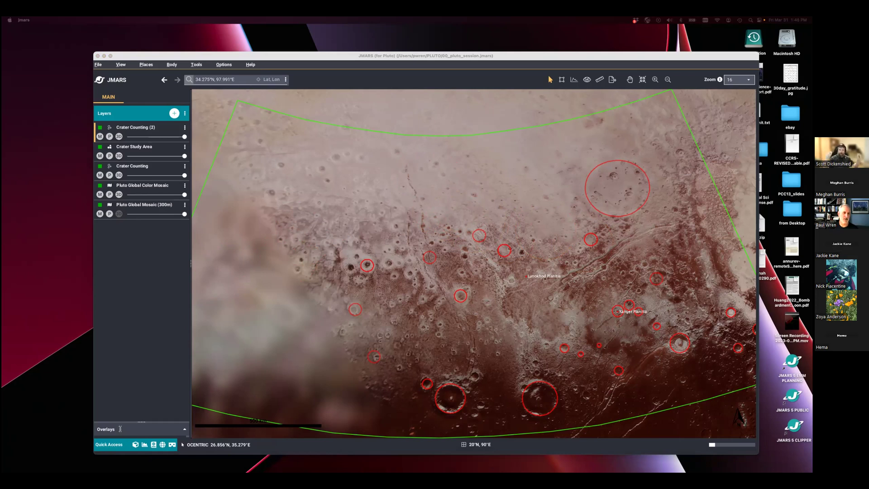
pyautogui.click(183, 429)
pyautogui.click(183, 430)
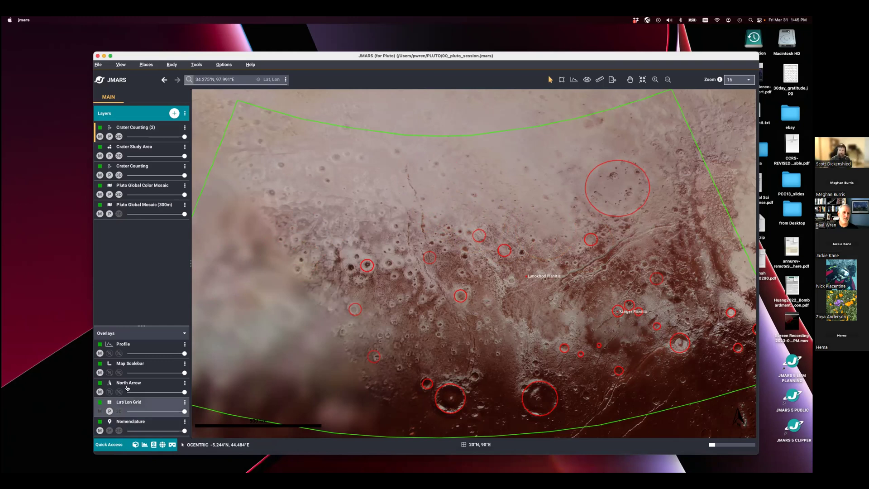
pyautogui.click(125, 404)
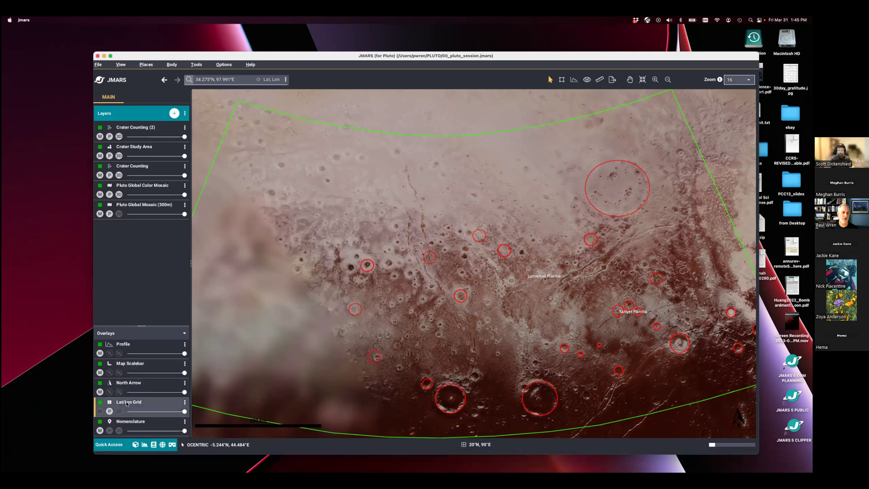
pyautogui.click(100, 412)
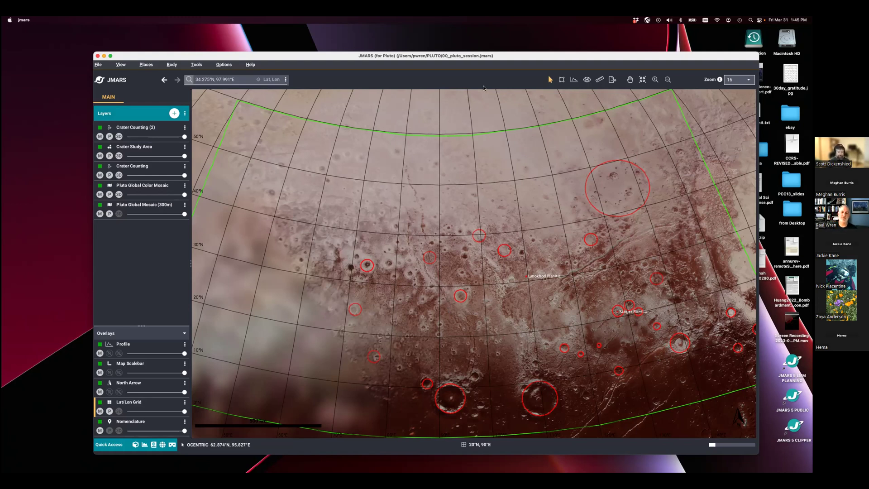
pyautogui.moveTo(317, 57); pyautogui.dragTo(290, 59)
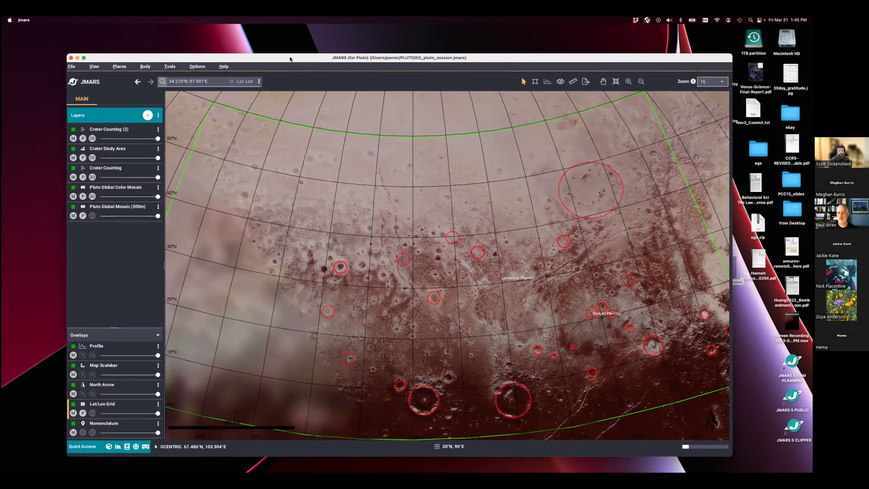